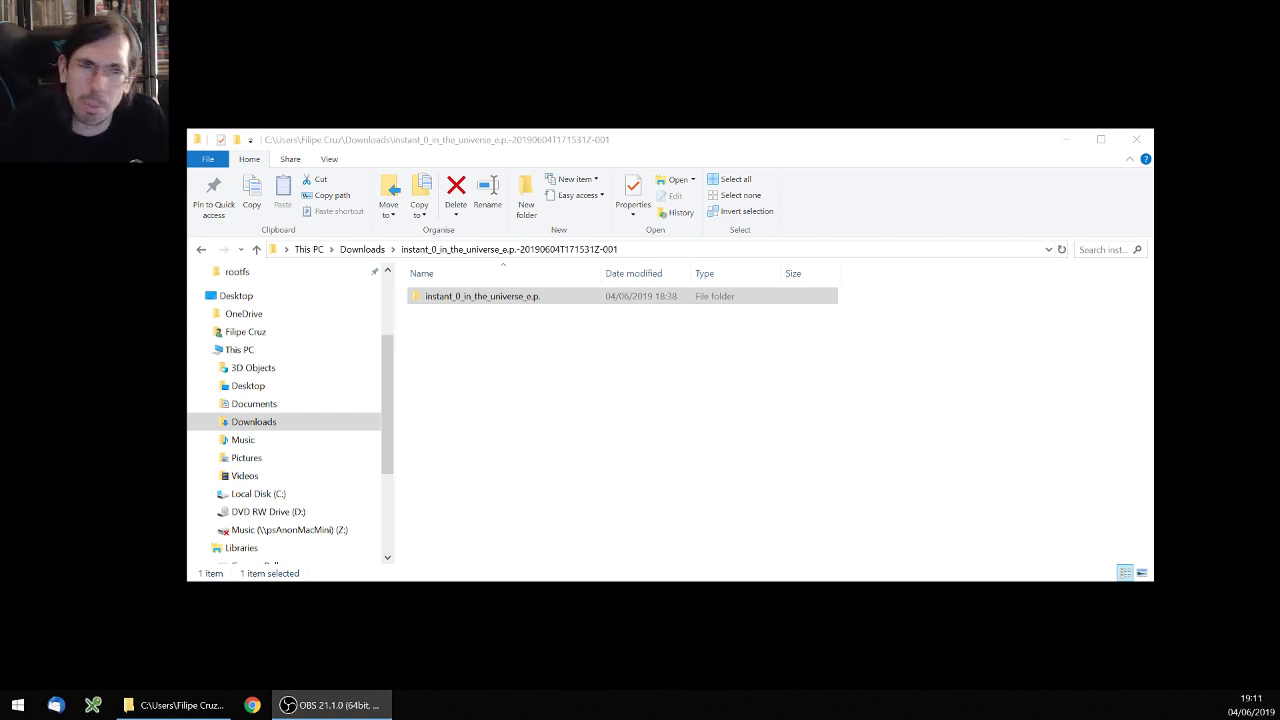
Try to open the instant_0_in_the_universe_e.p. folder and dismiss the error
click(470, 305)
double_click(470, 305)
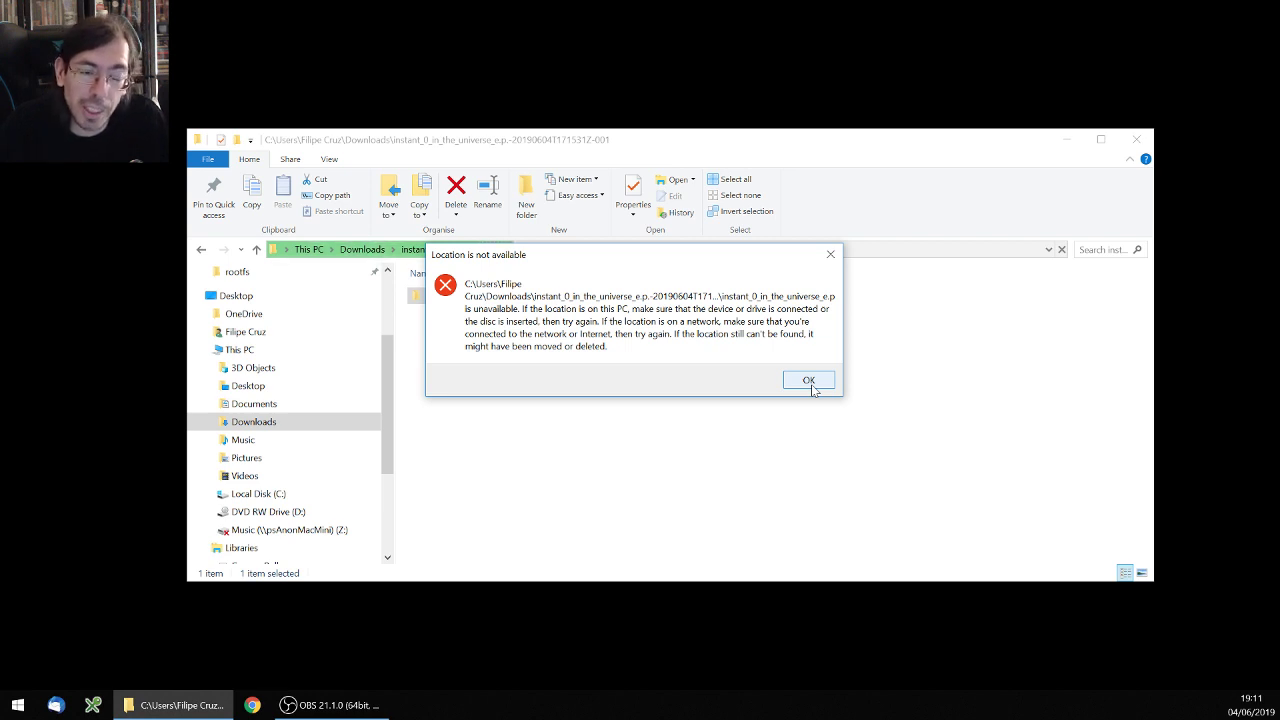
click(810, 383)
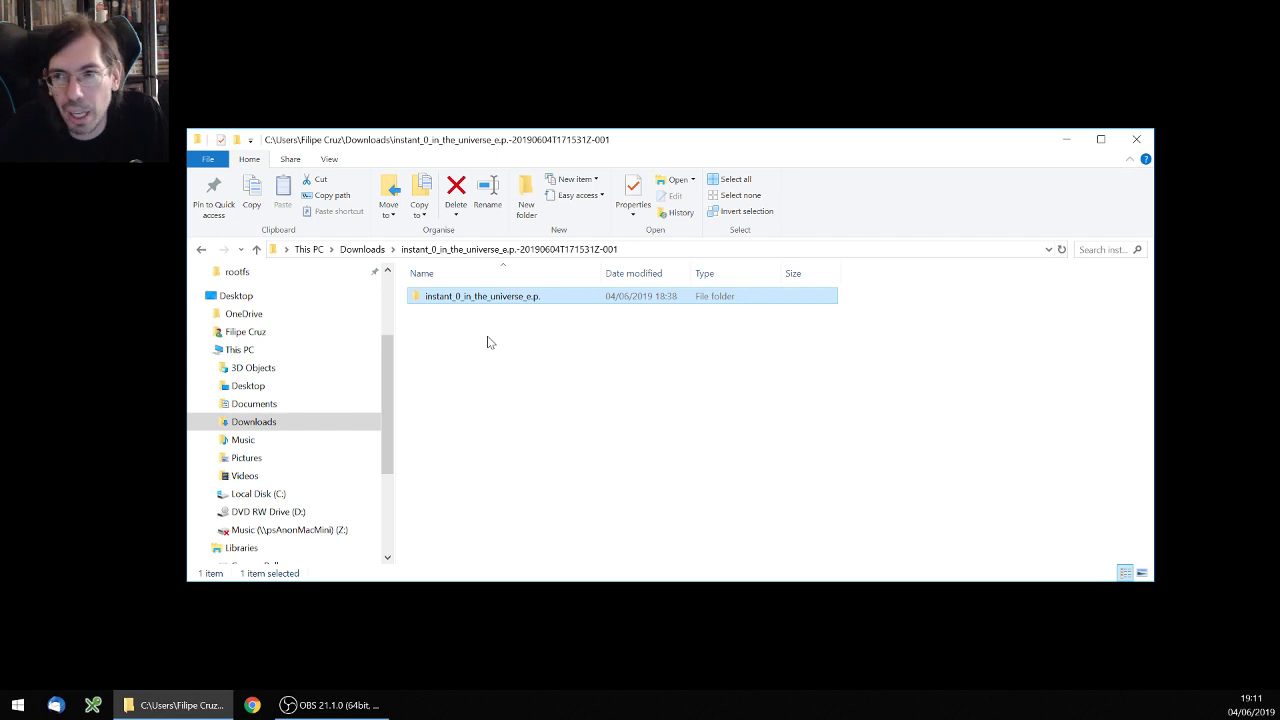
Try to delete the instant_0_in_the_universe_e.p. folder from File Explorer, retry once, and cancel the operation
right_click(479, 298)
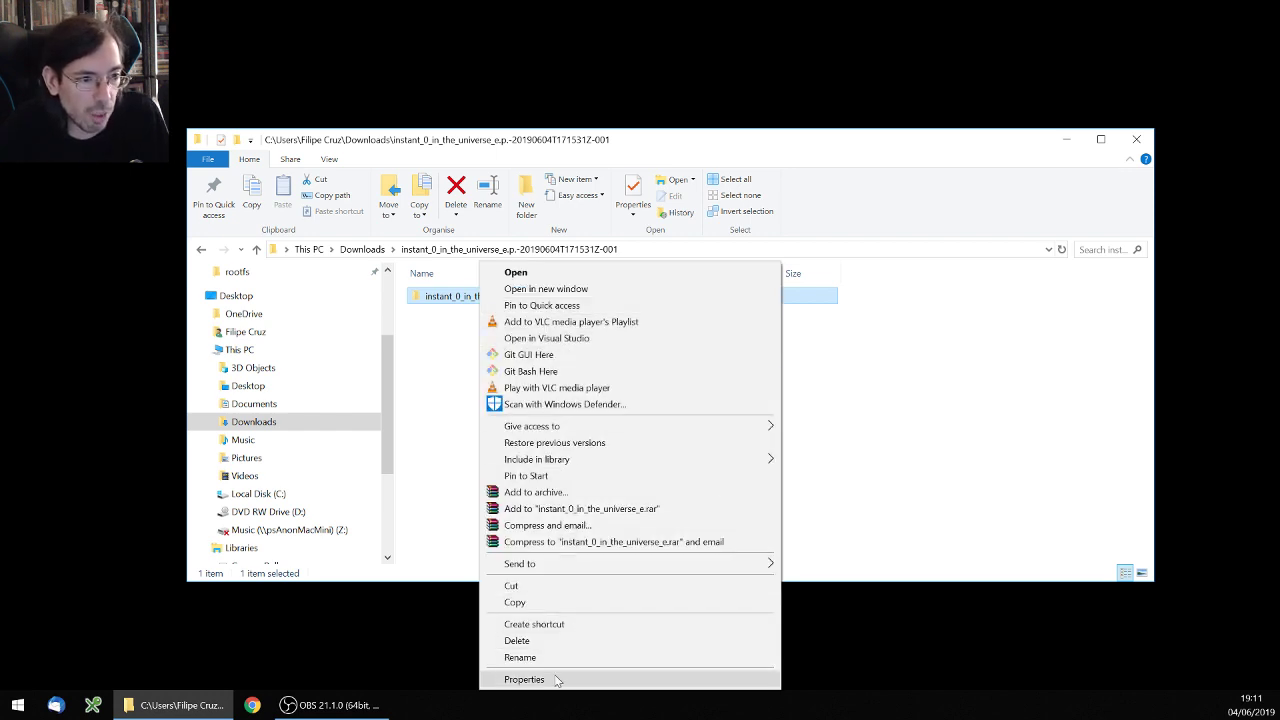
click(544, 646)
click(671, 356)
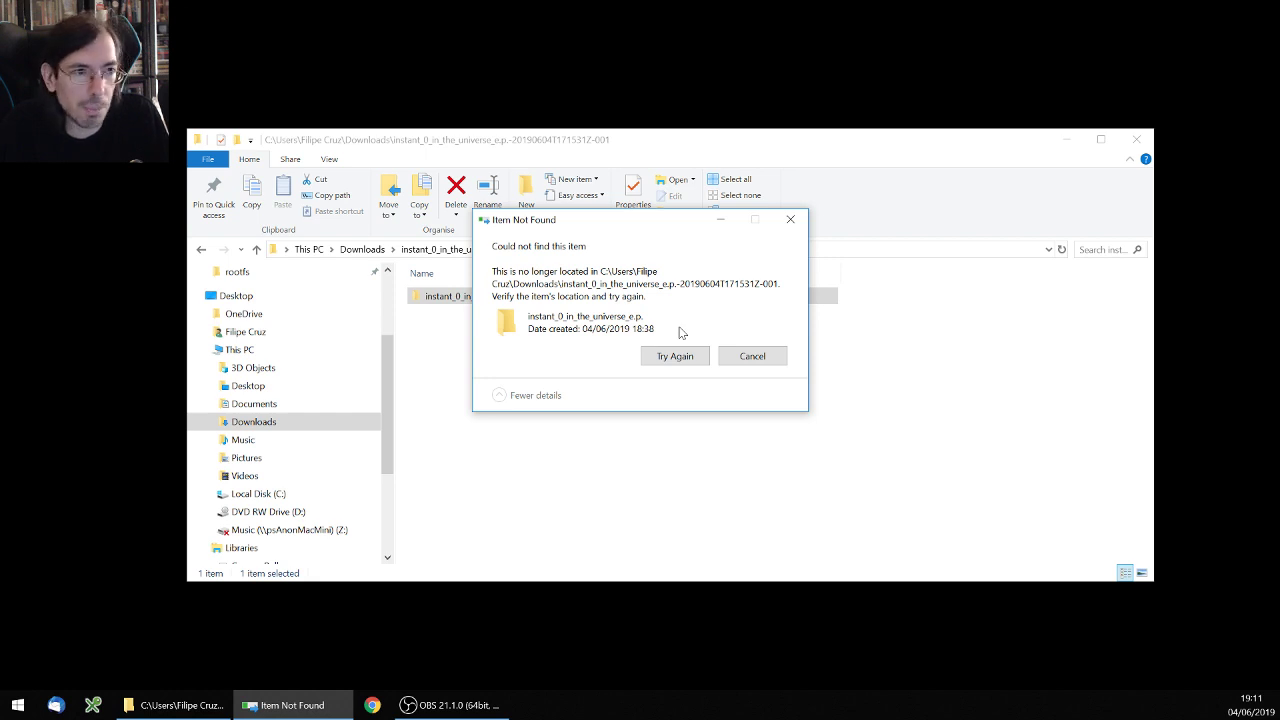
click(750, 357)
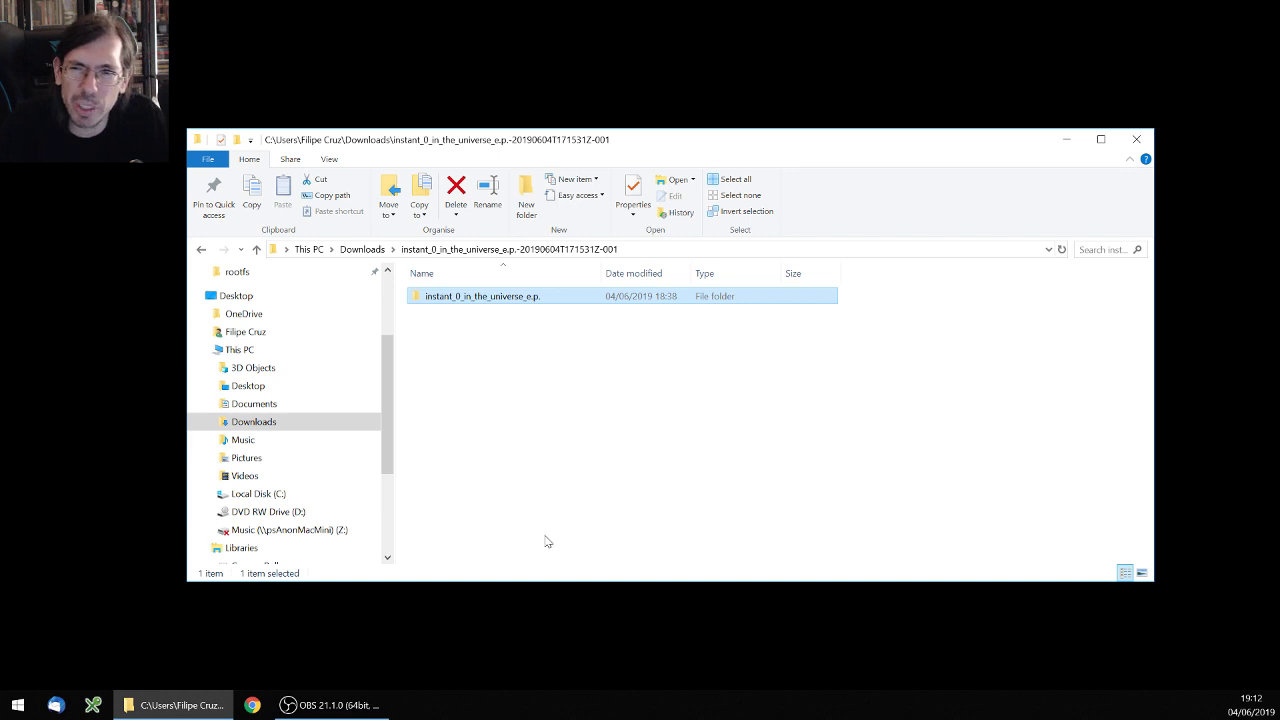
Open a regular Command Prompt, move its window over the file list area, and try to run chkdsk
click(12, 712)
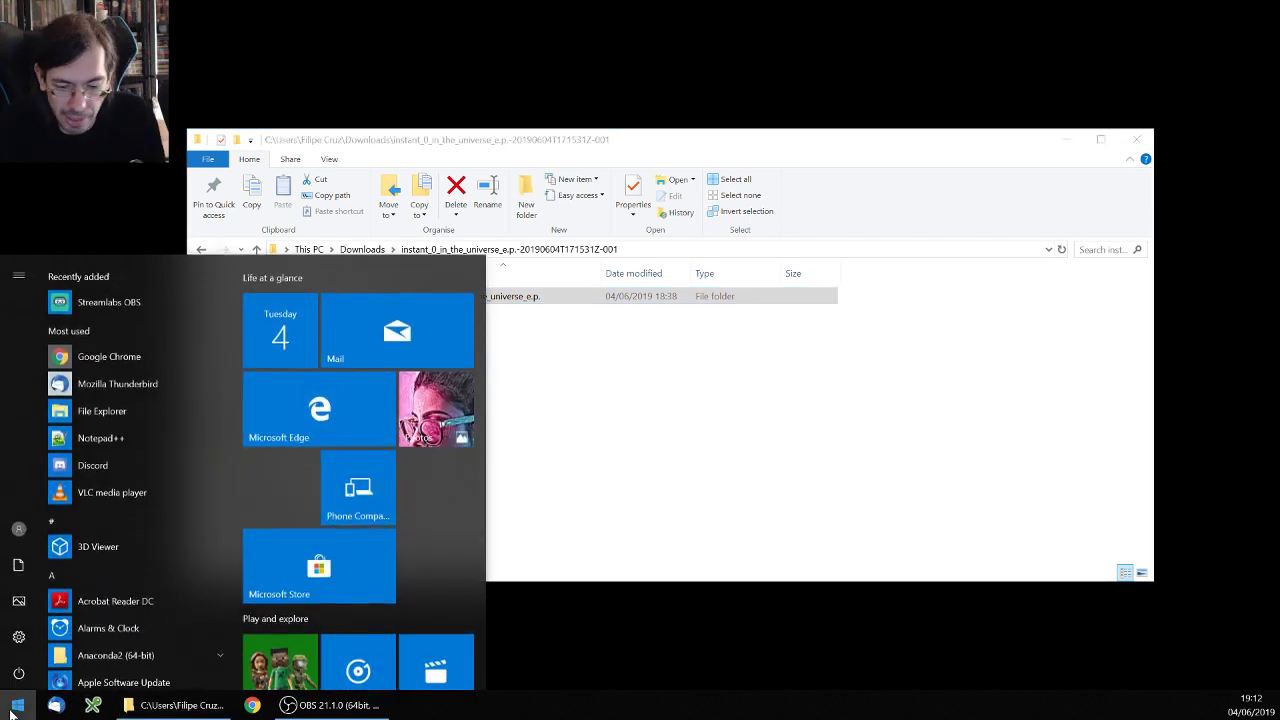
text(cmd)
key(Return)
text(c)
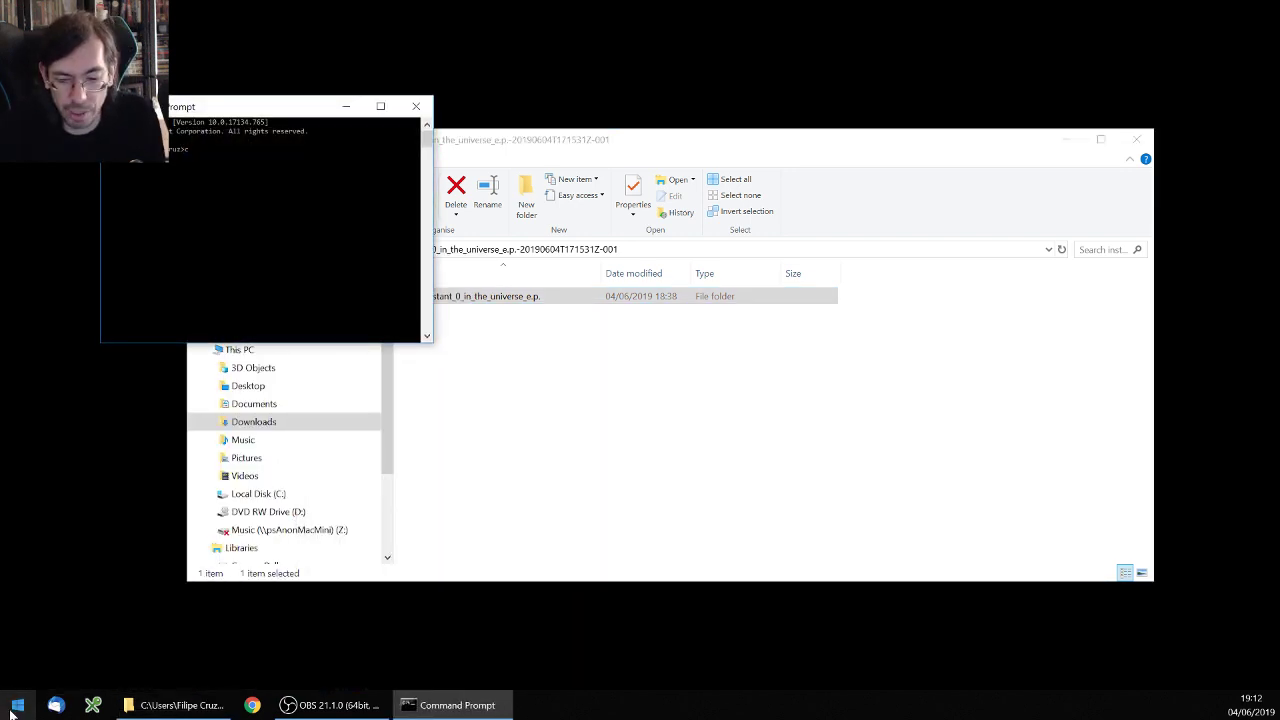
text(hkdsk)
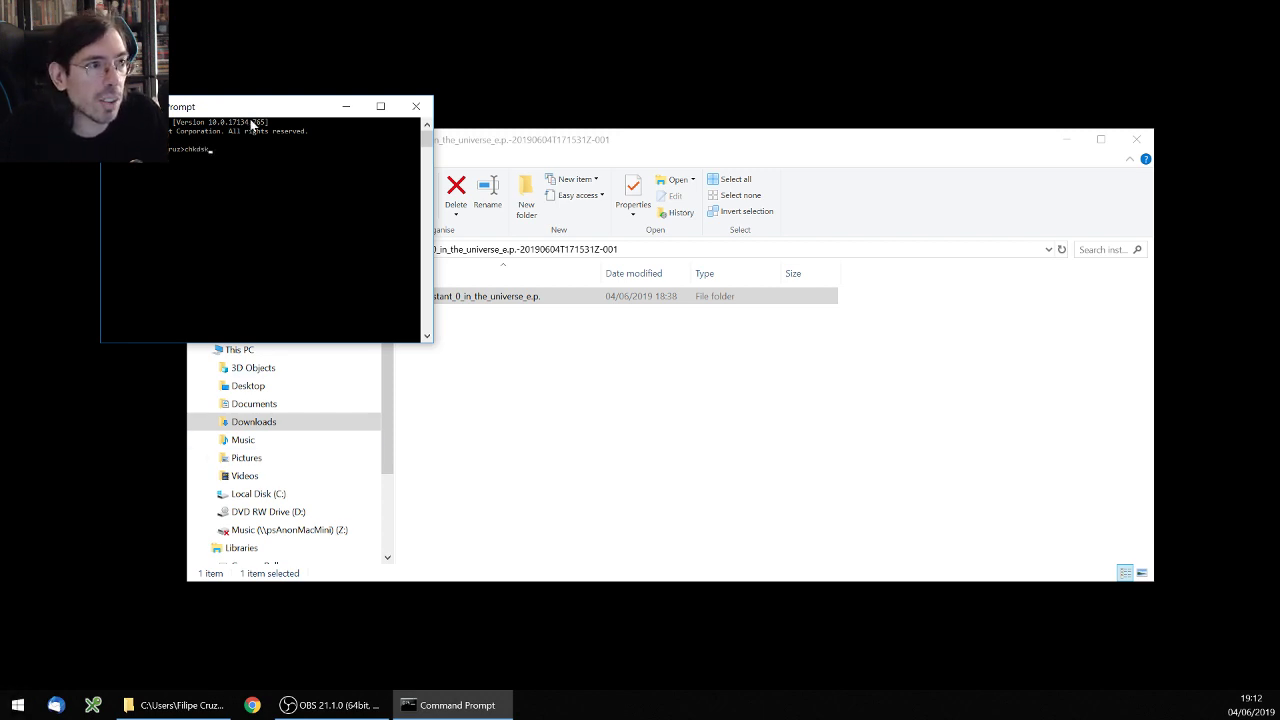
drag(252, 118, 676, 330)
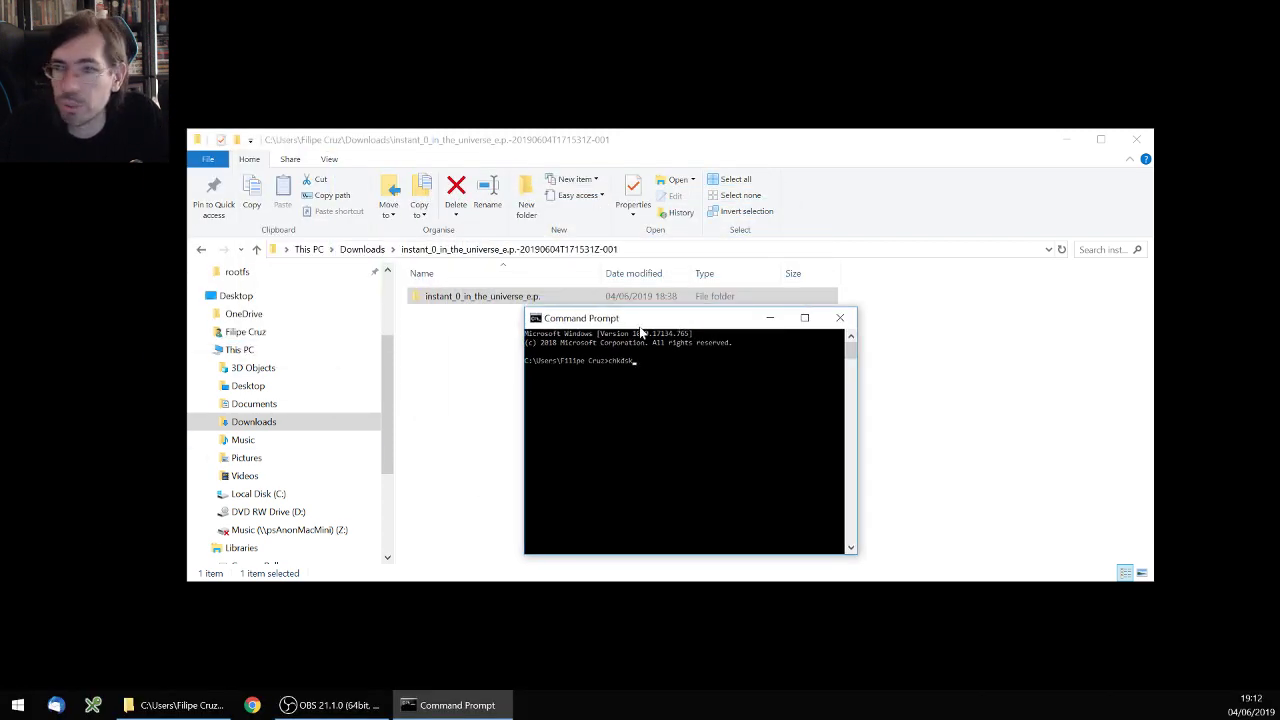
key(Return)
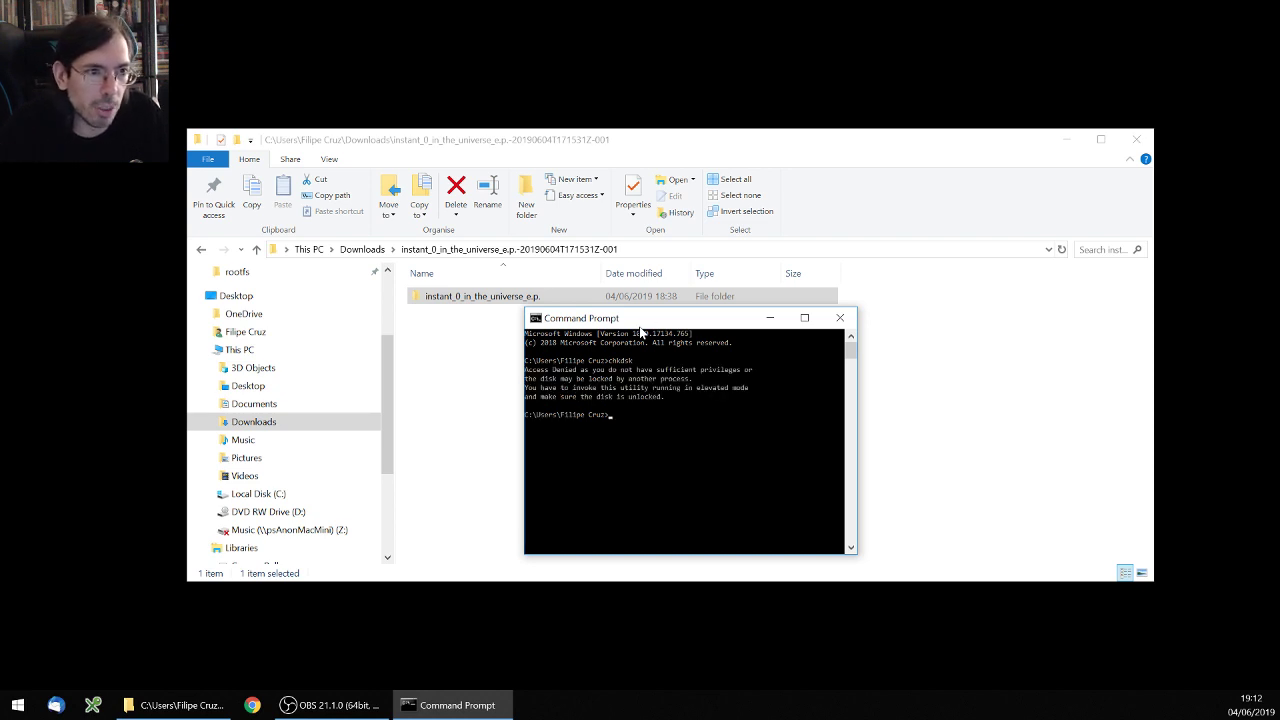
Open Command Prompt as administrator, allow the elevation, and run chkdsk without parameters
click(17, 705)
text(com)
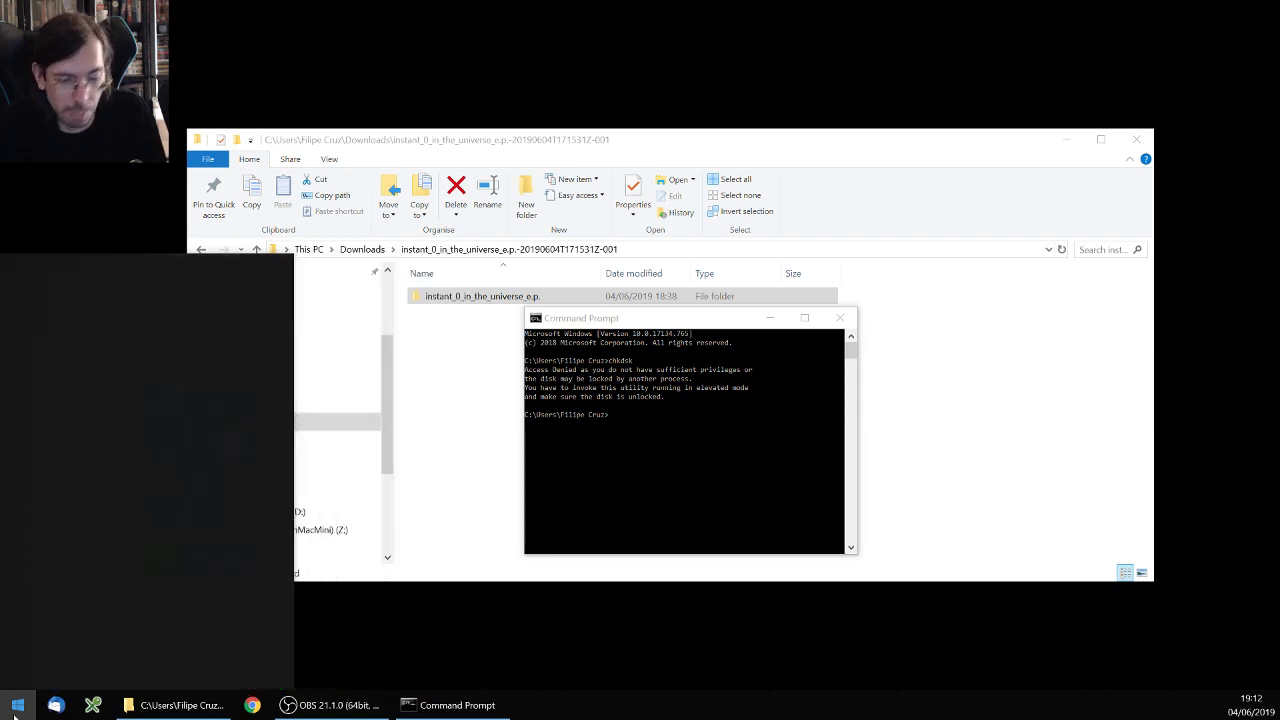
right_click(124, 338)
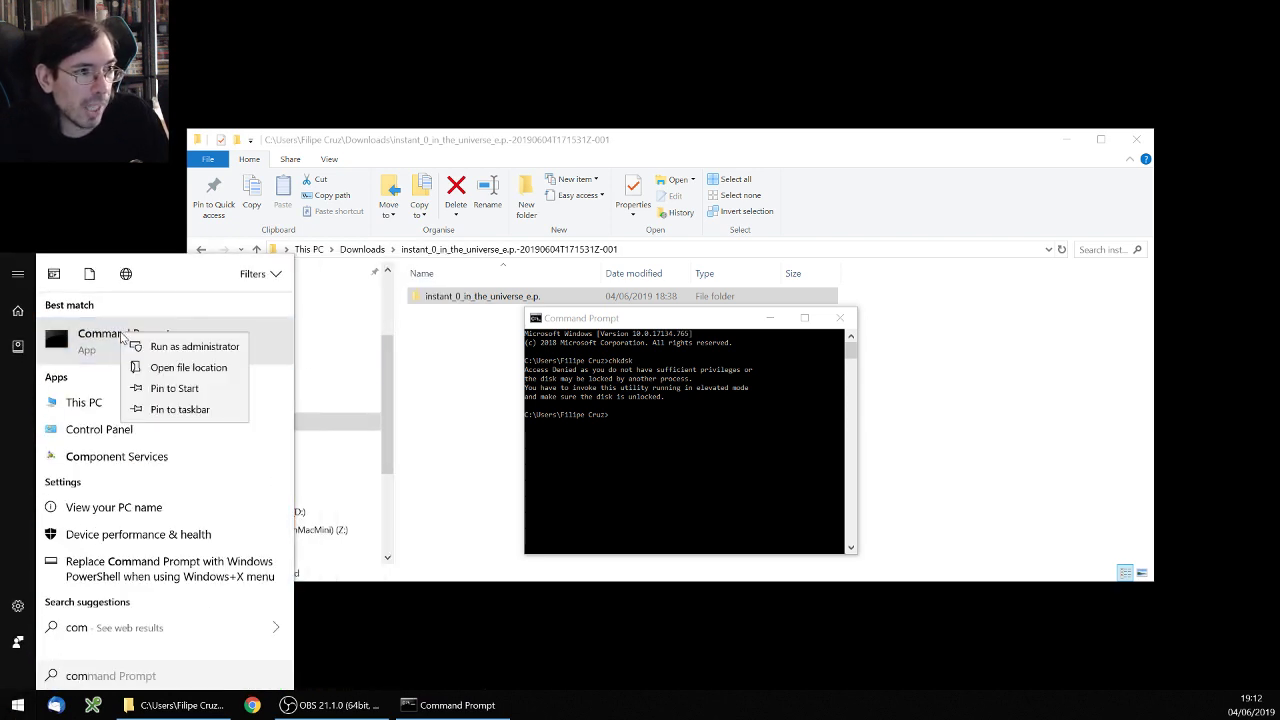
click(182, 346)
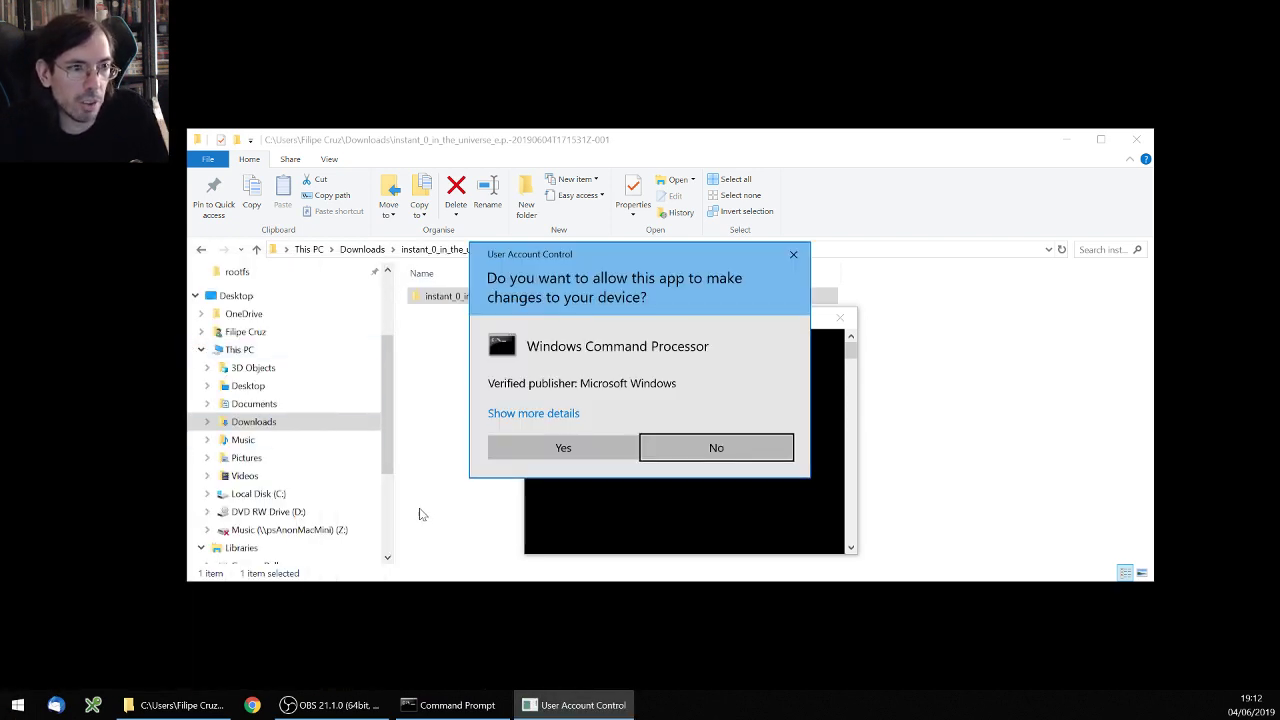
click(553, 448)
drag(252, 127, 658, 290)
text(chkdsk)
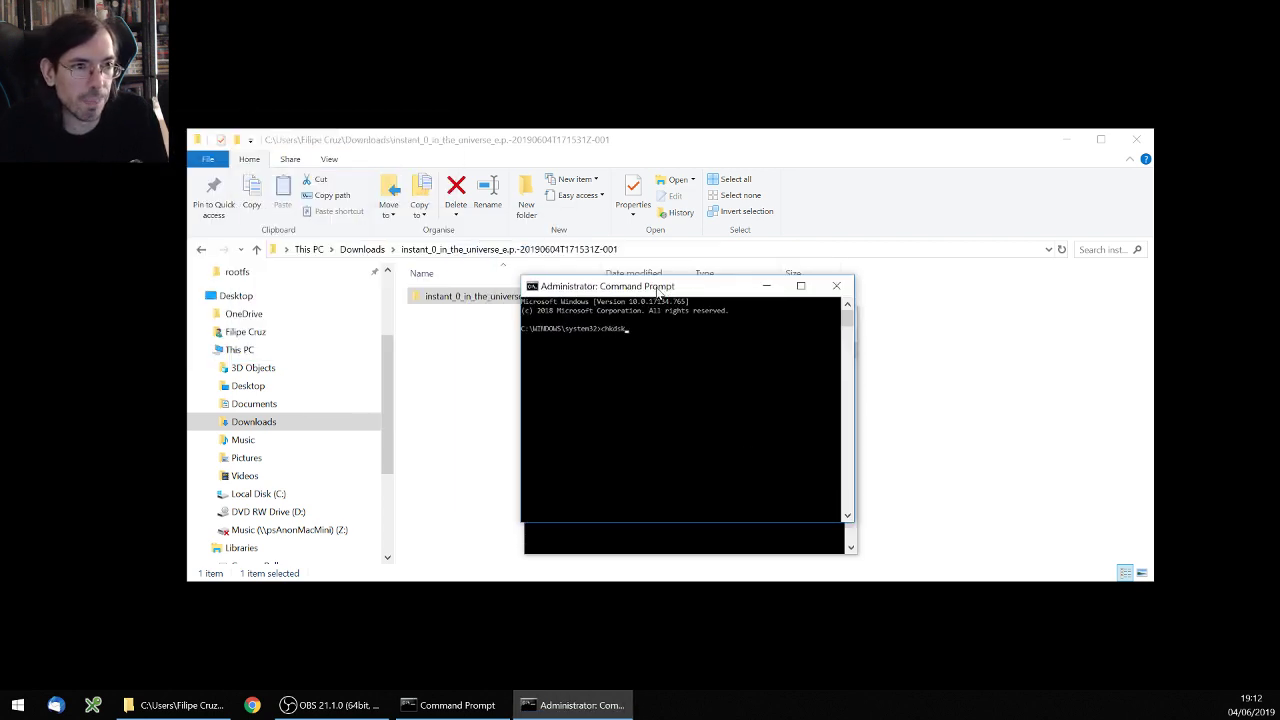
key(Return)
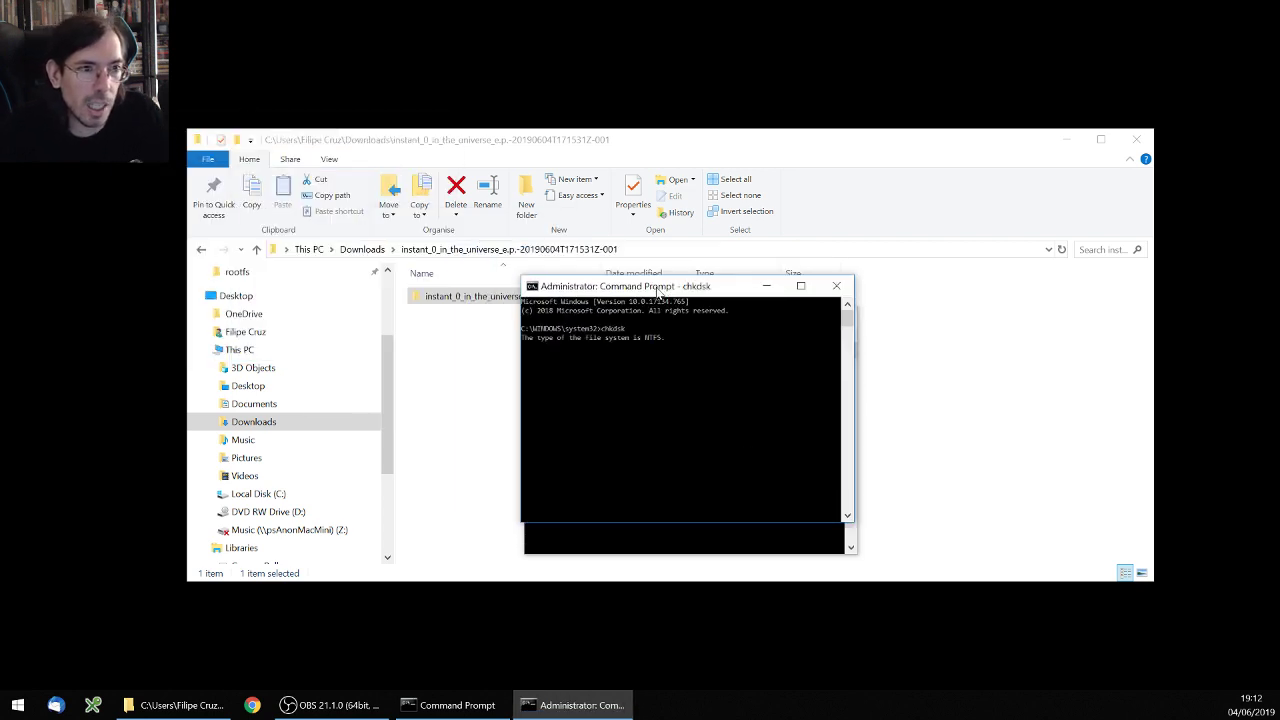
Close the non-elevated Command Prompt window and move the running chkdsk window away from the folder entry
click(691, 546)
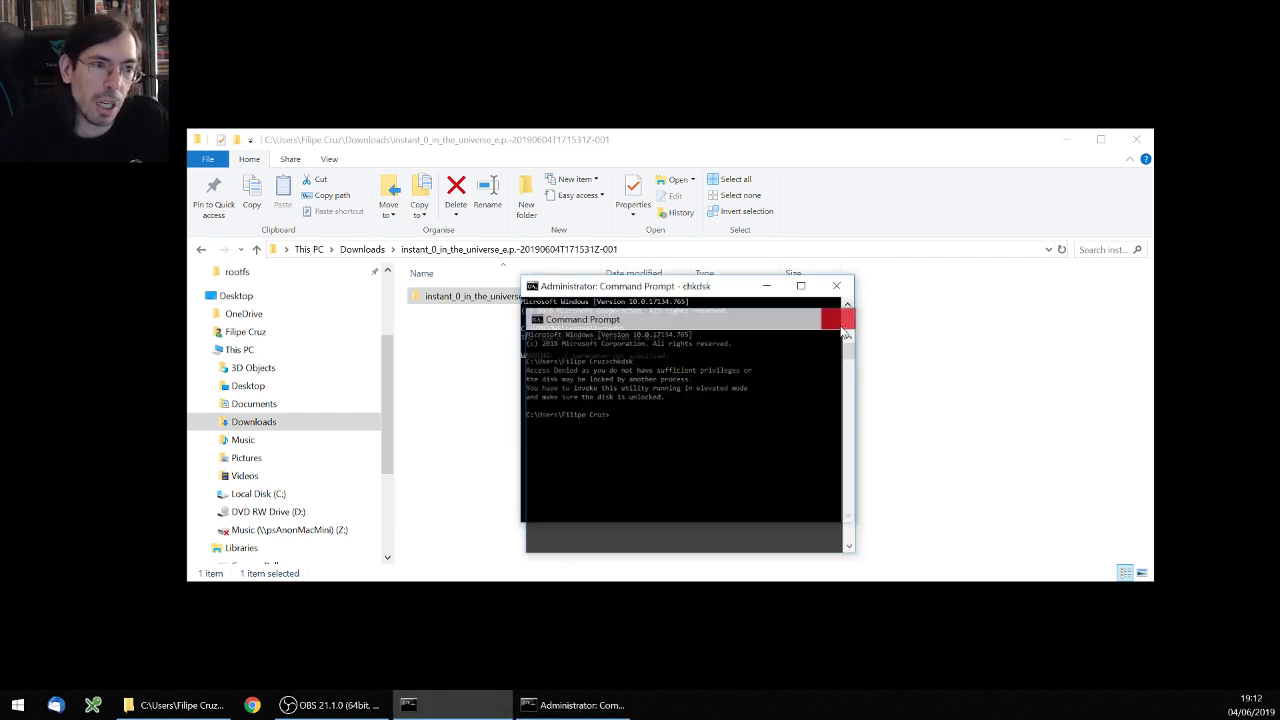
click(841, 322)
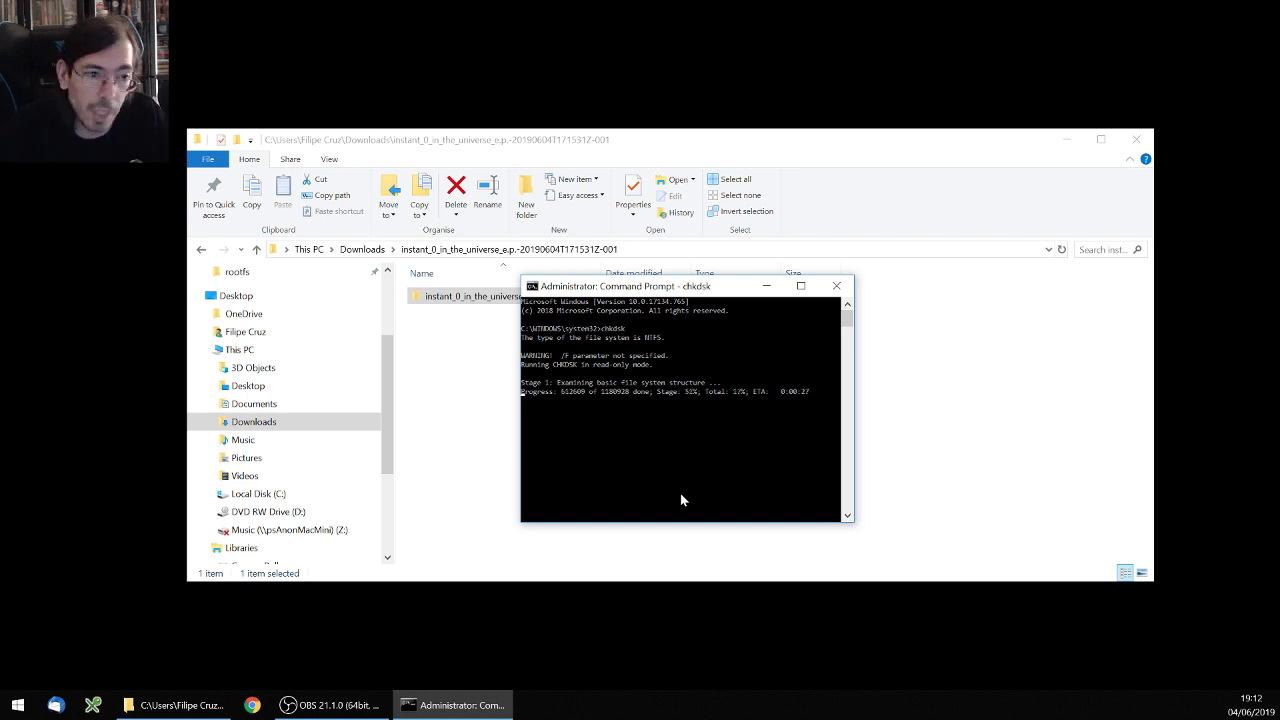
drag(669, 288, 844, 324)
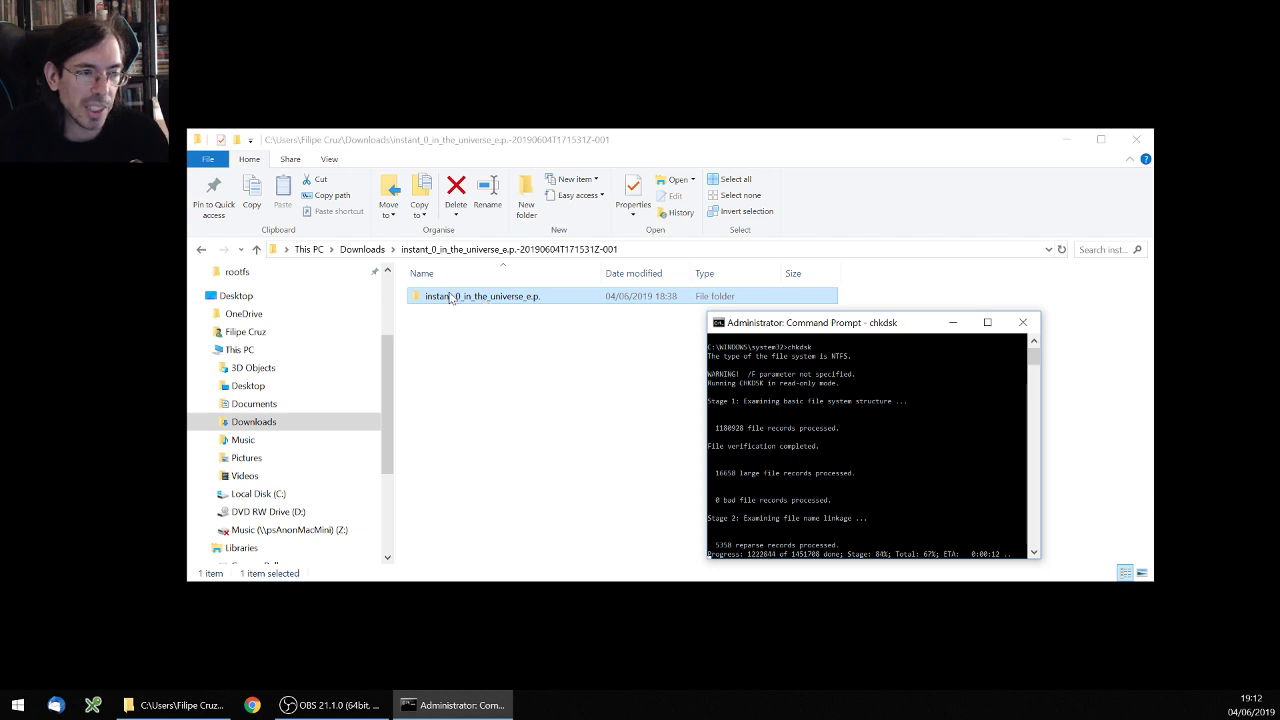
Open a cmd window in the folder currently shown in File Explorer and list its contents with dir
click(658, 253)
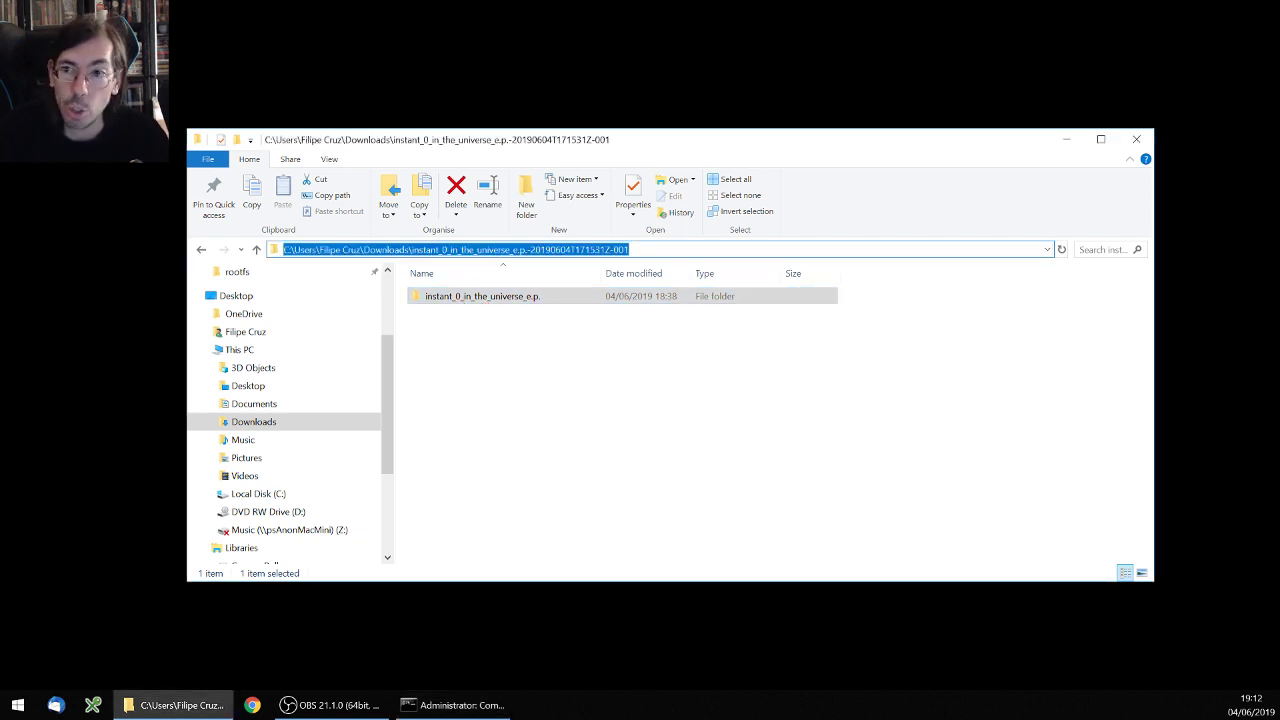
text(cmd)
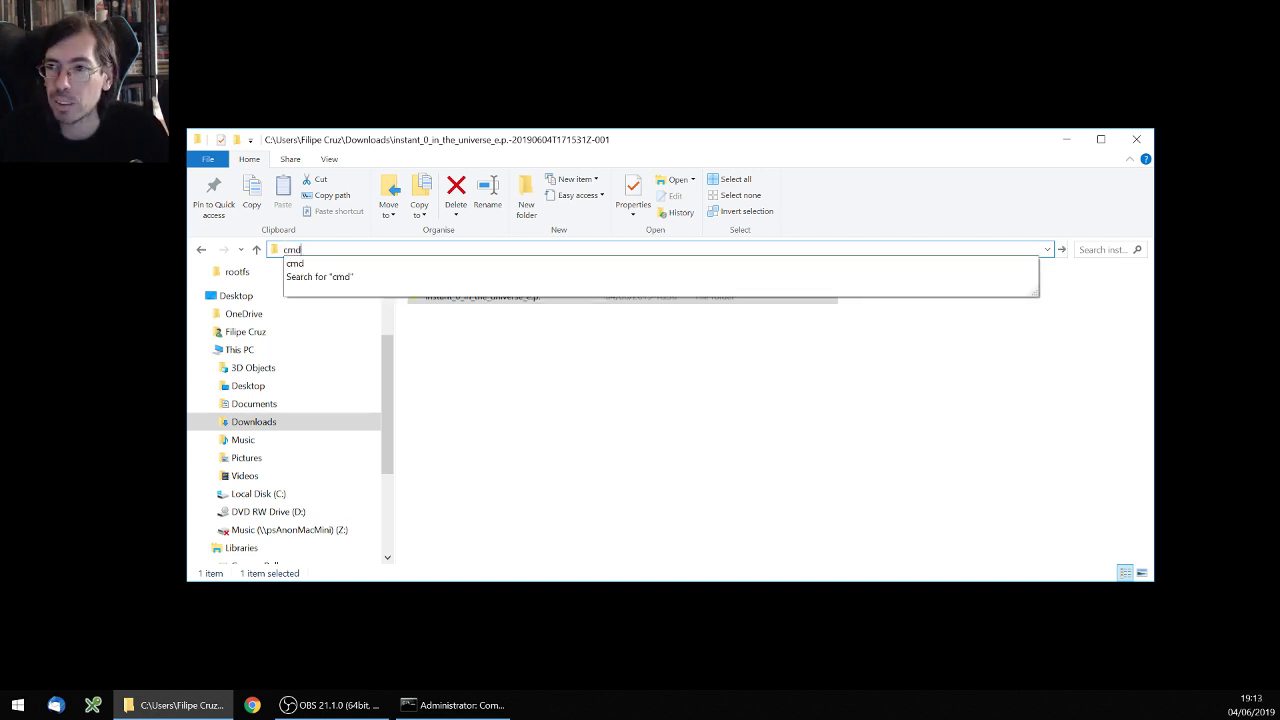
key(Return)
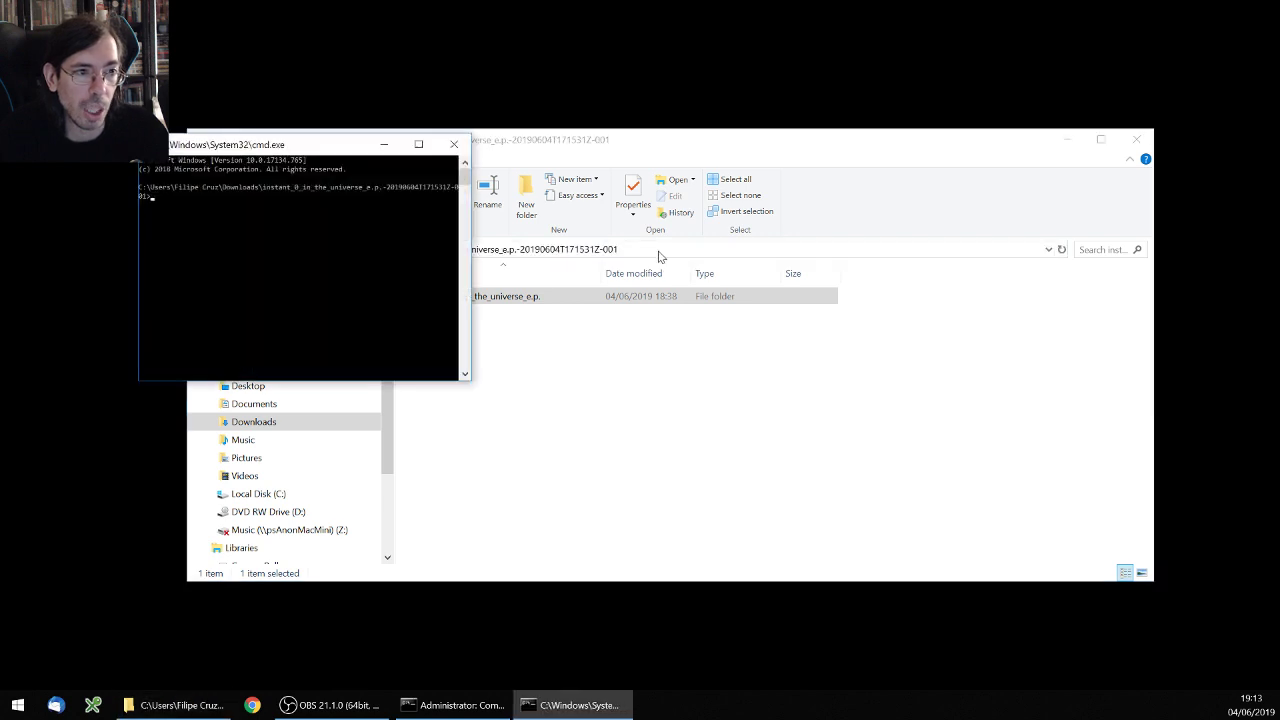
drag(243, 142, 664, 345)
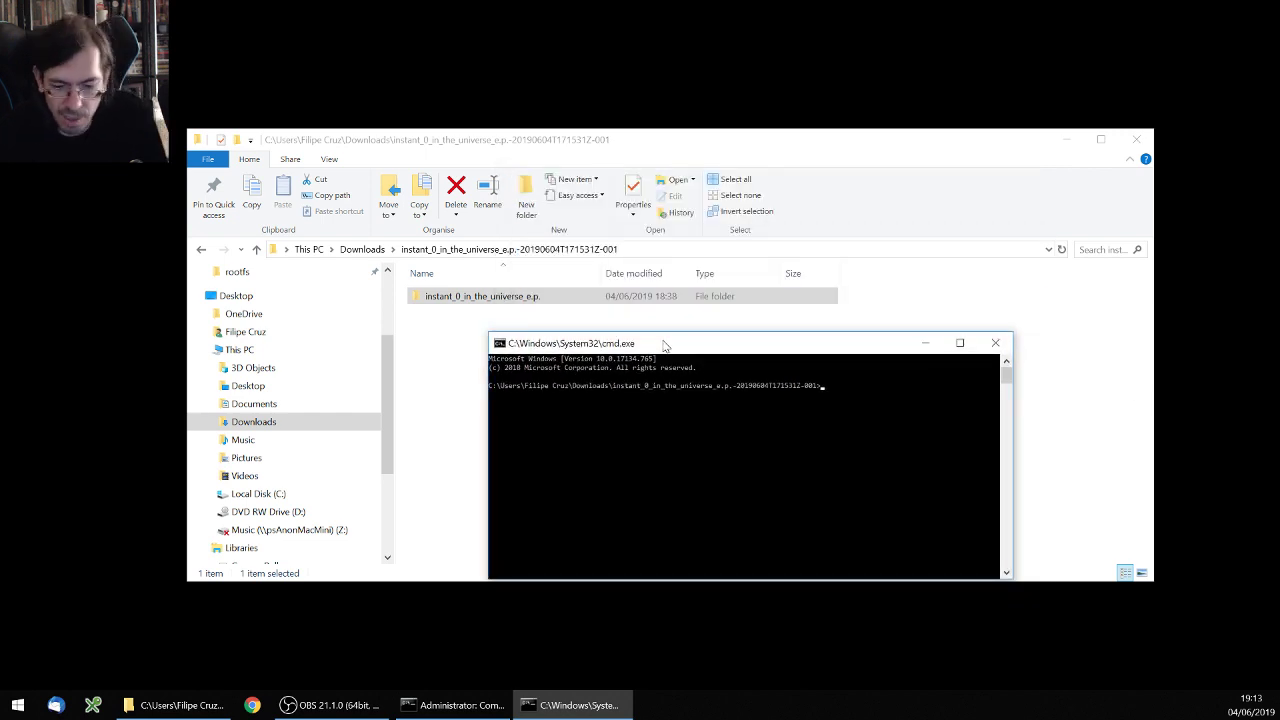
text(dir)
key(Return)
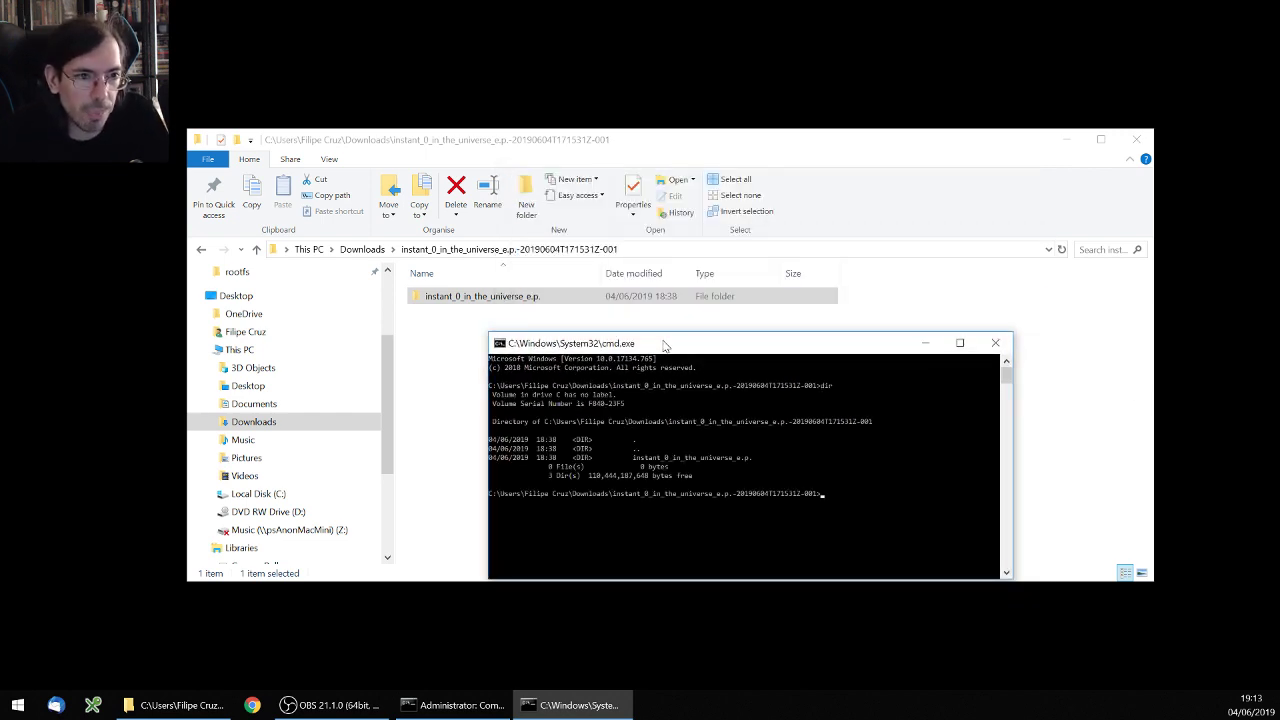
Try to remove the folder by its full name with rmdir instant_0_in_the_universe_e.p
text(dmdir )
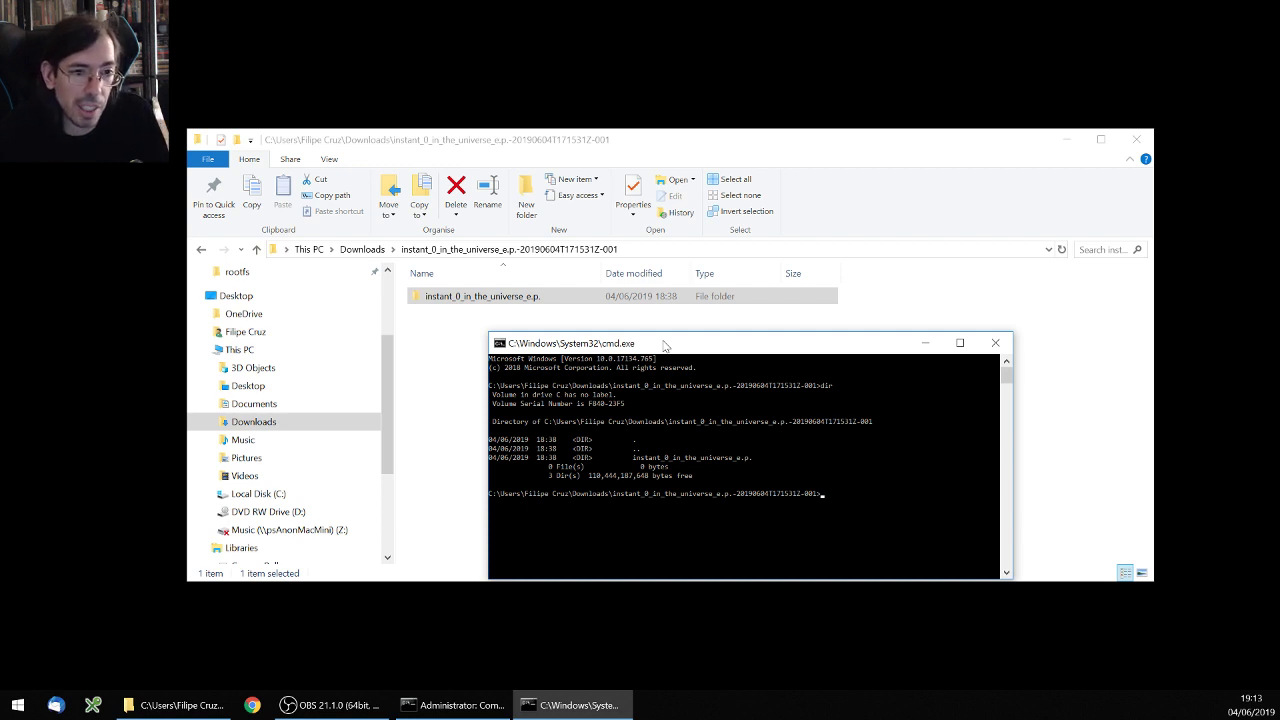
text(in)
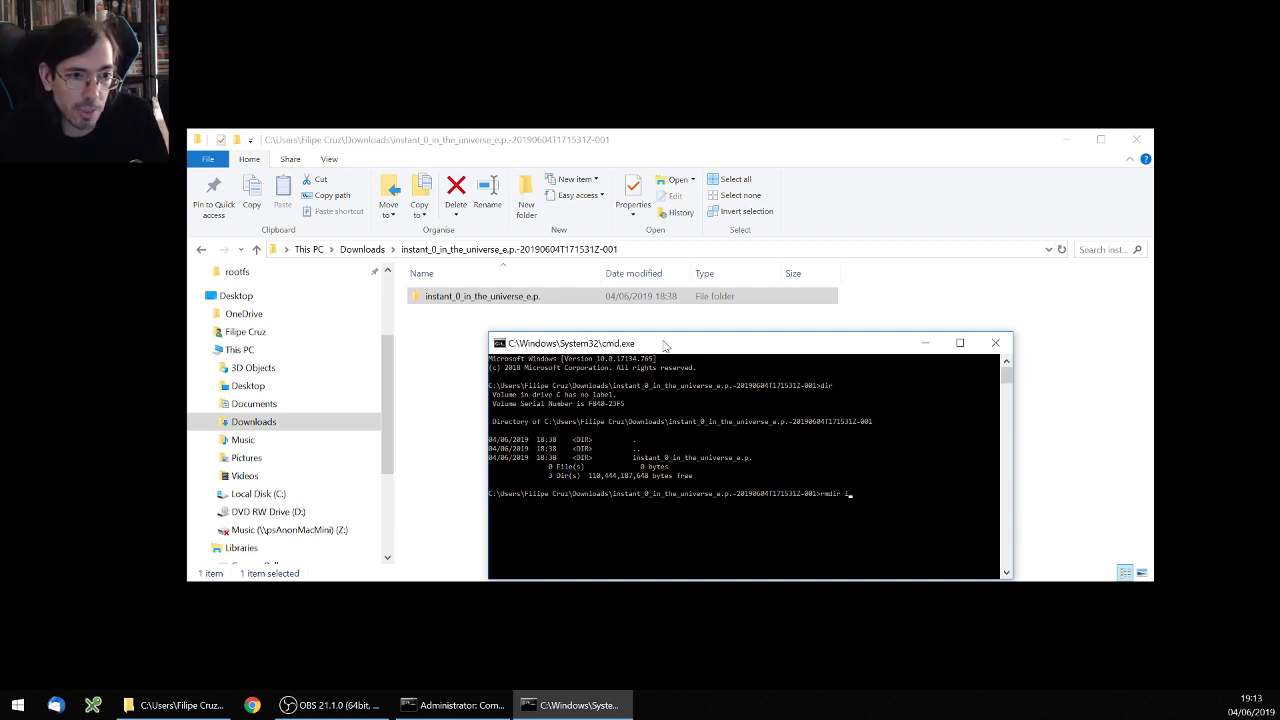
key(Tab)
key(Return)
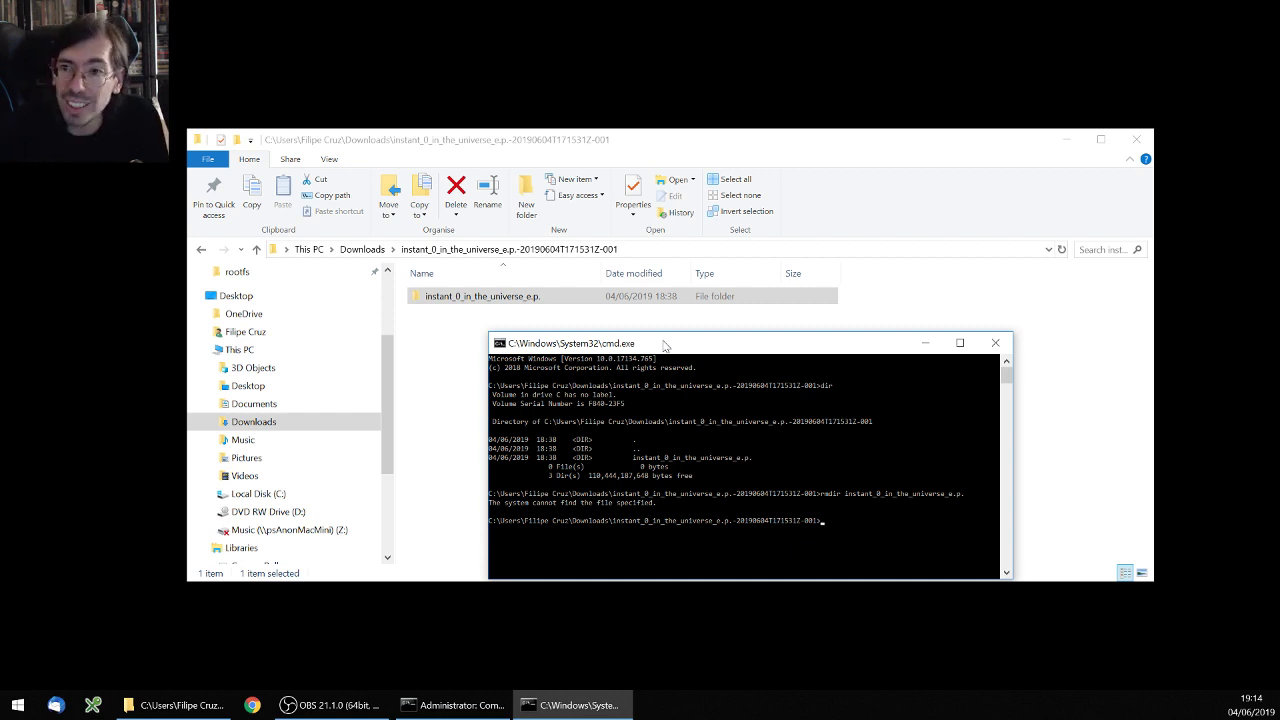
List the directory with short 8.3 names using dir /x and move the cmd window up to read it
text(dir)
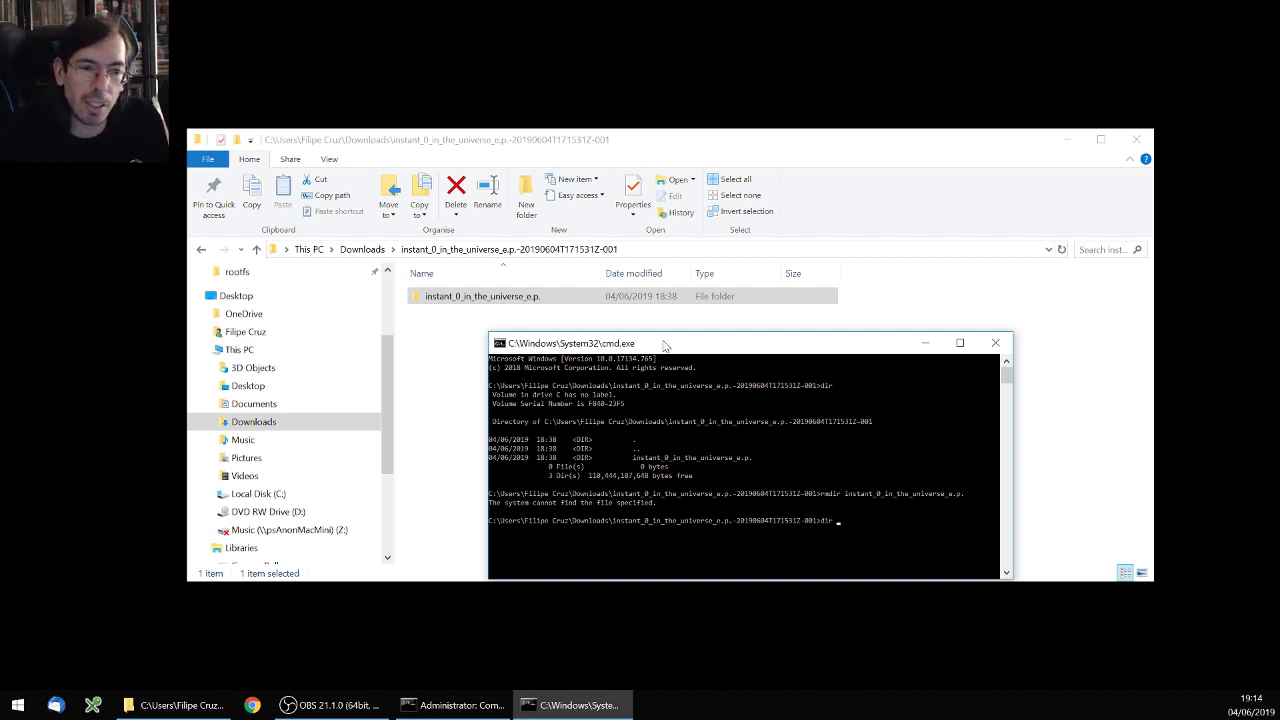
text( /x)
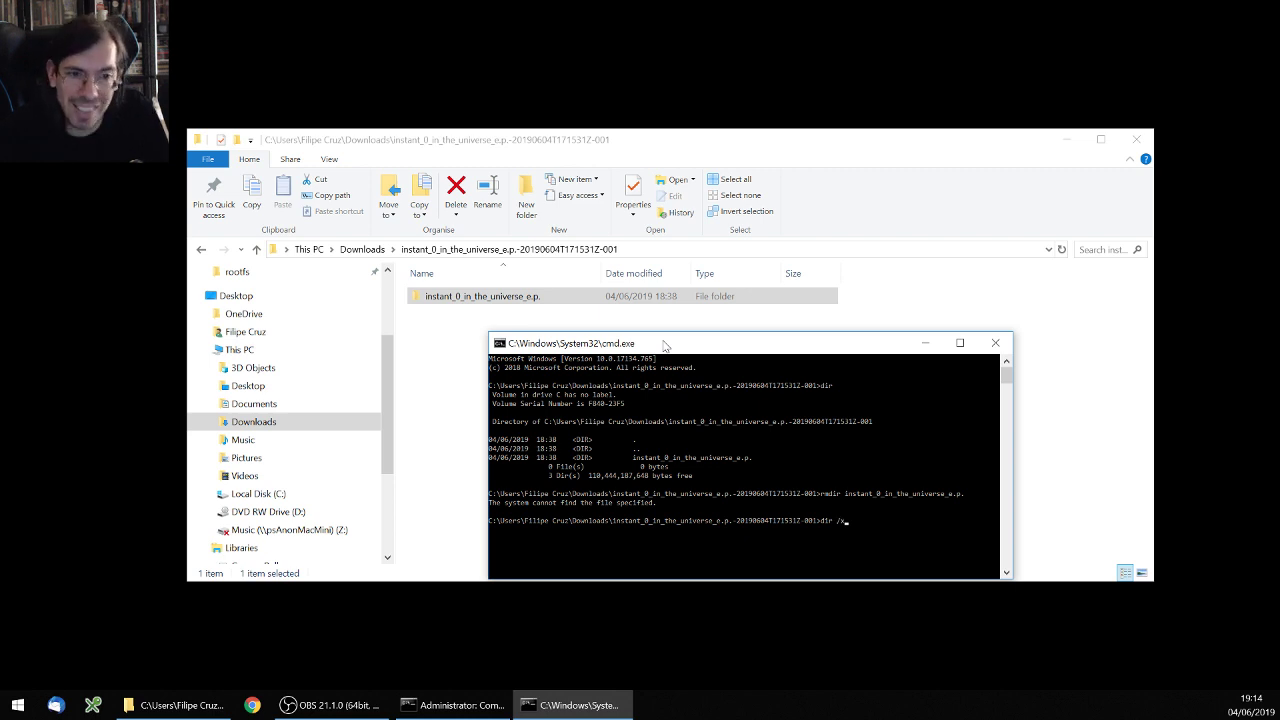
key(Return)
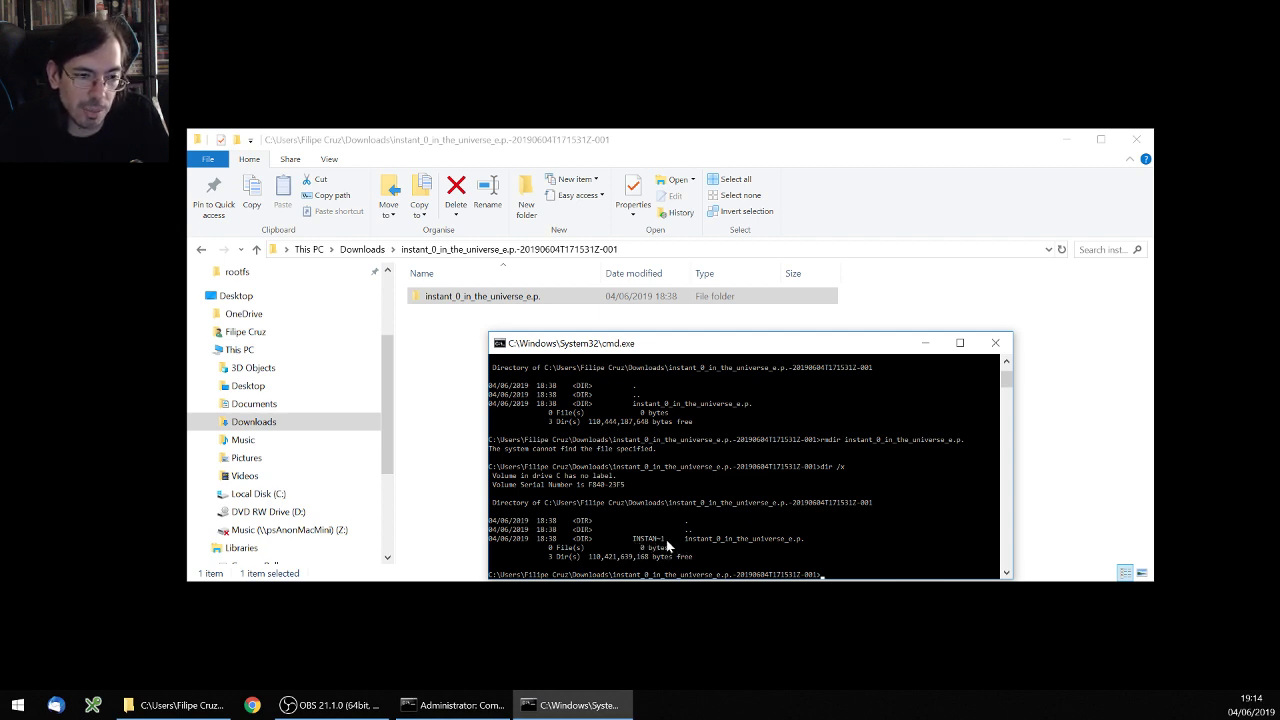
drag(726, 338, 730, 301)
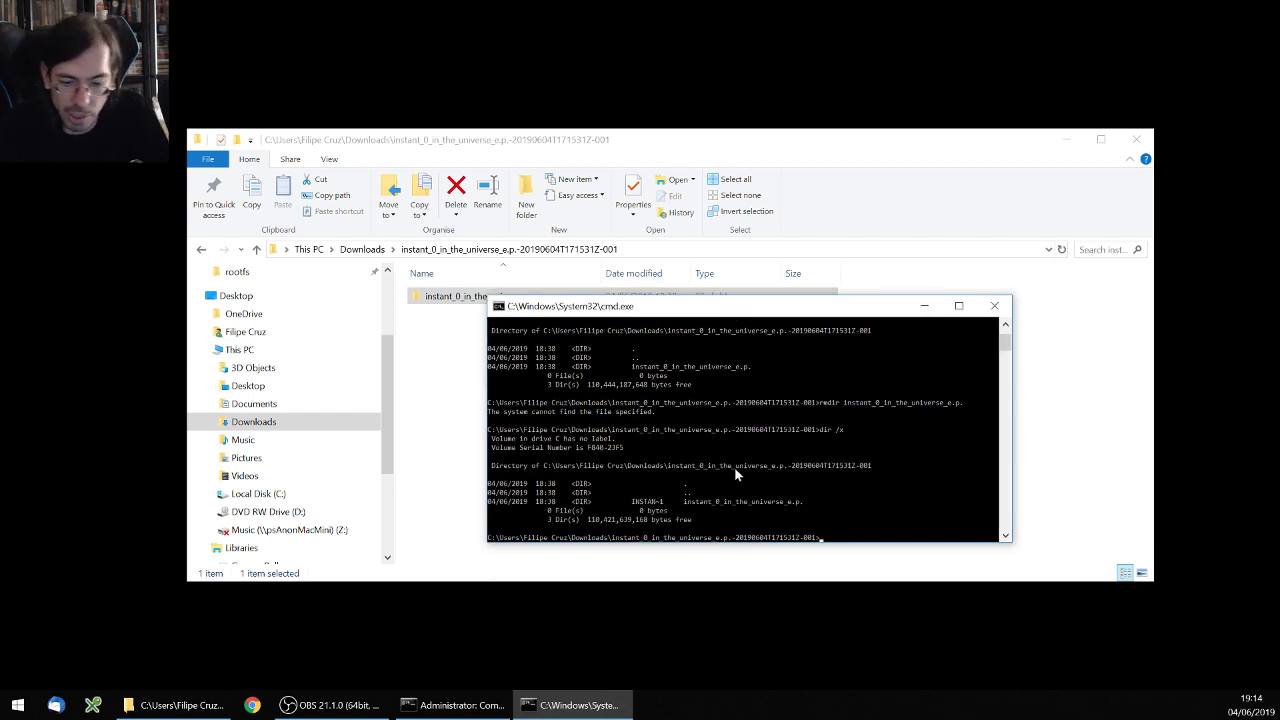
Try to remove the folder by its short name with rmdir INSTAN~1
text(rmdir INSTAN)
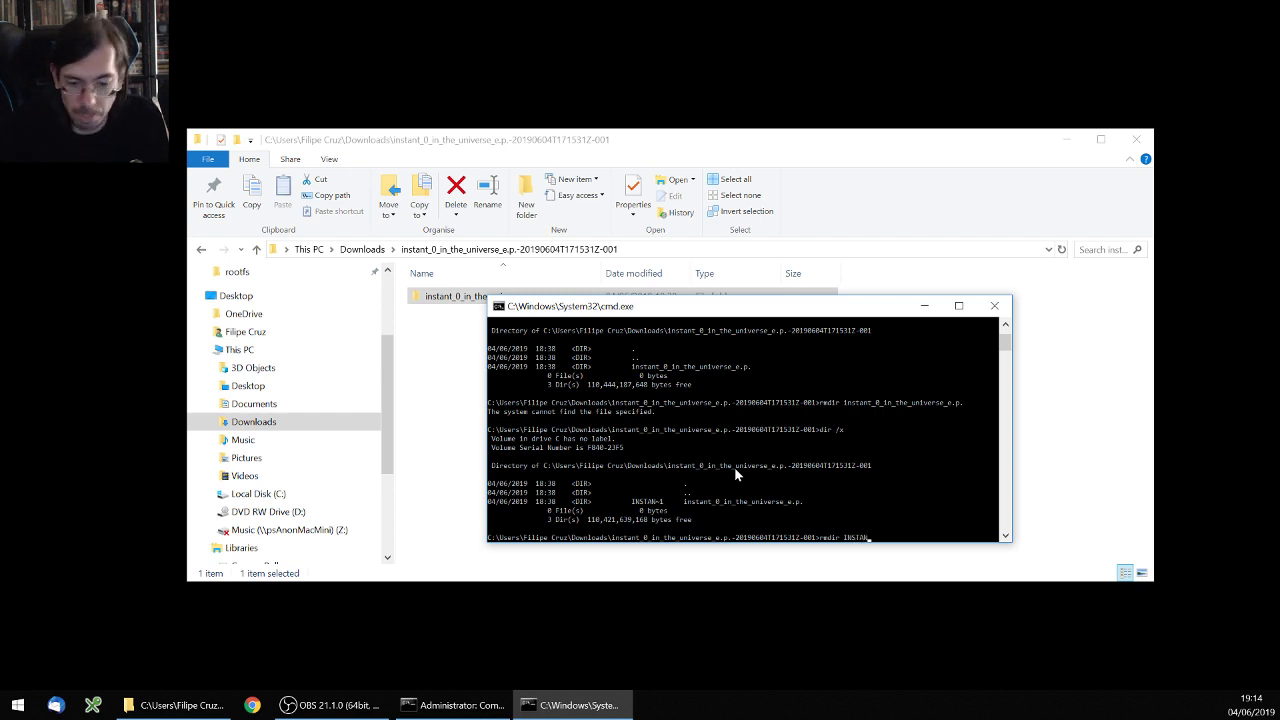
text(~1)
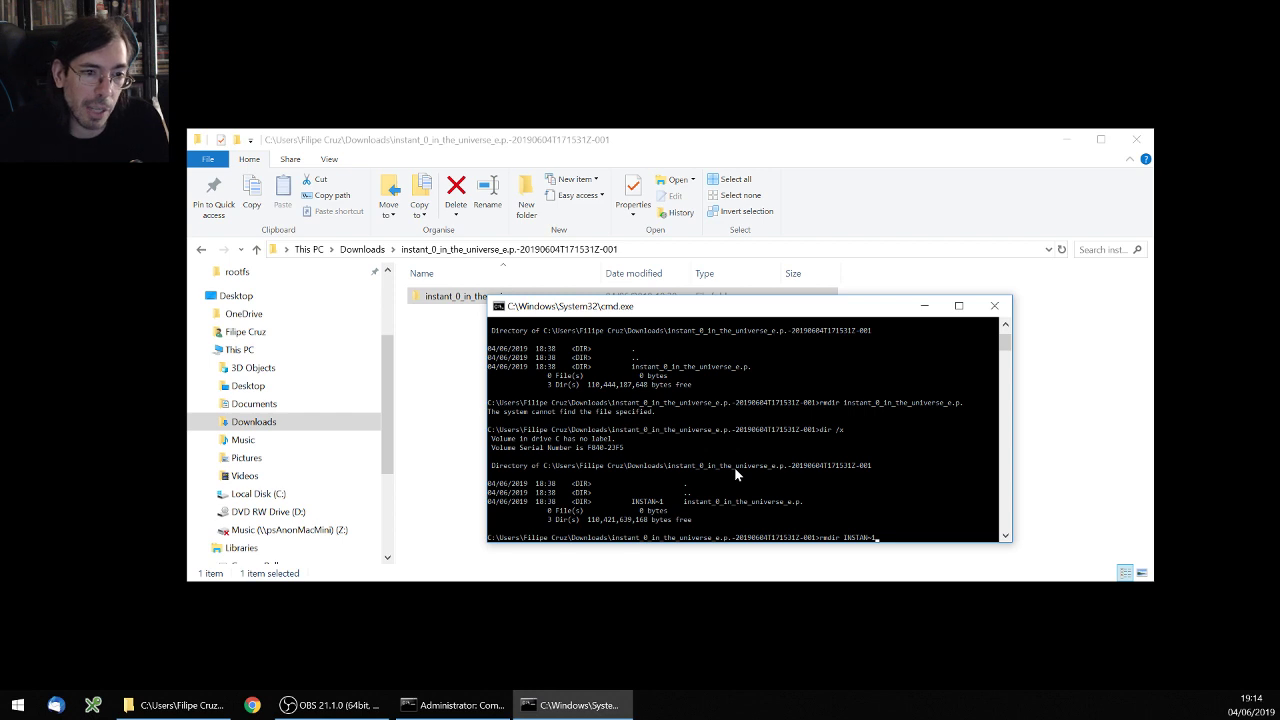
key(Return)
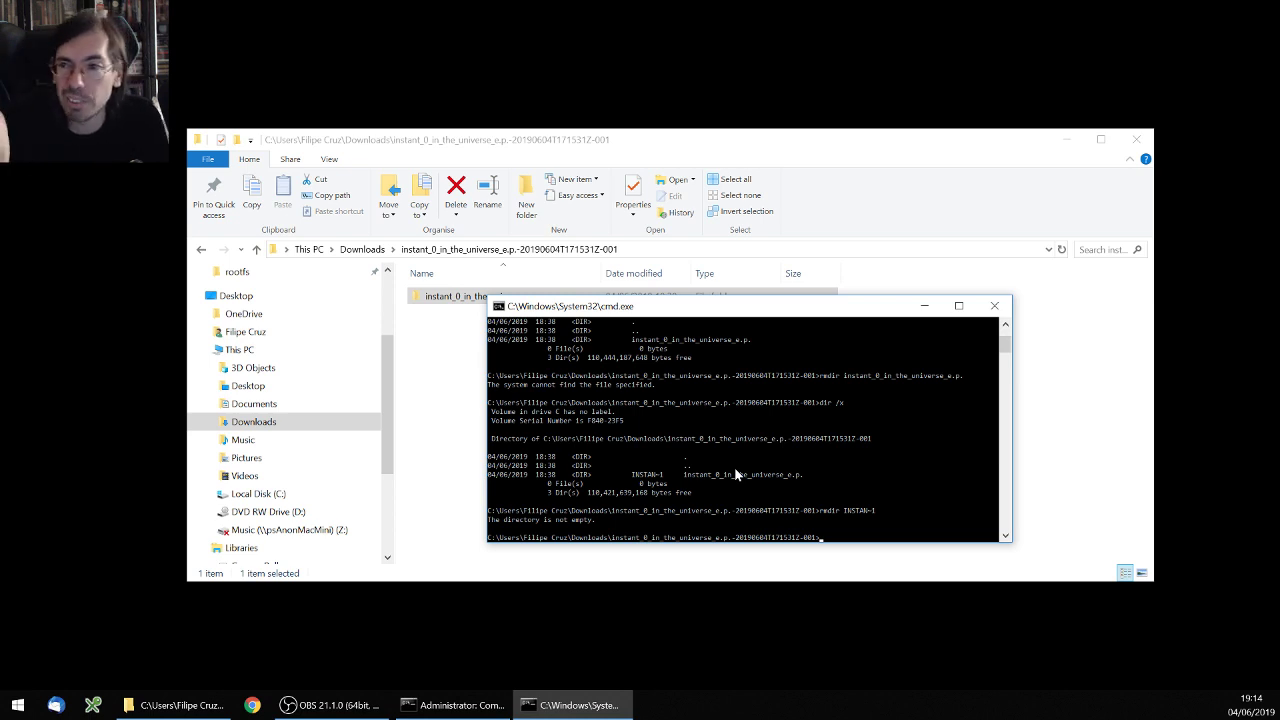
Remove the folder and everything inside it with rmdir INSTAN~1 /s, answering y to the confirmation
key(Up)
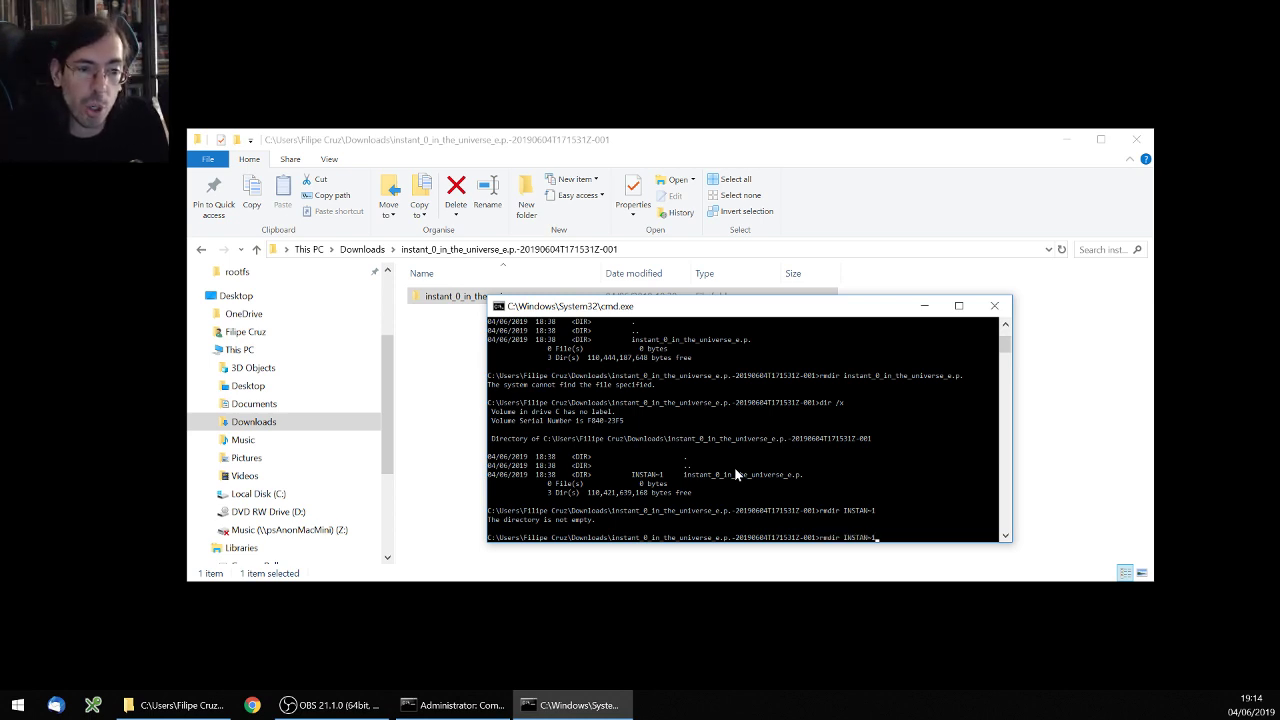
text(/s)
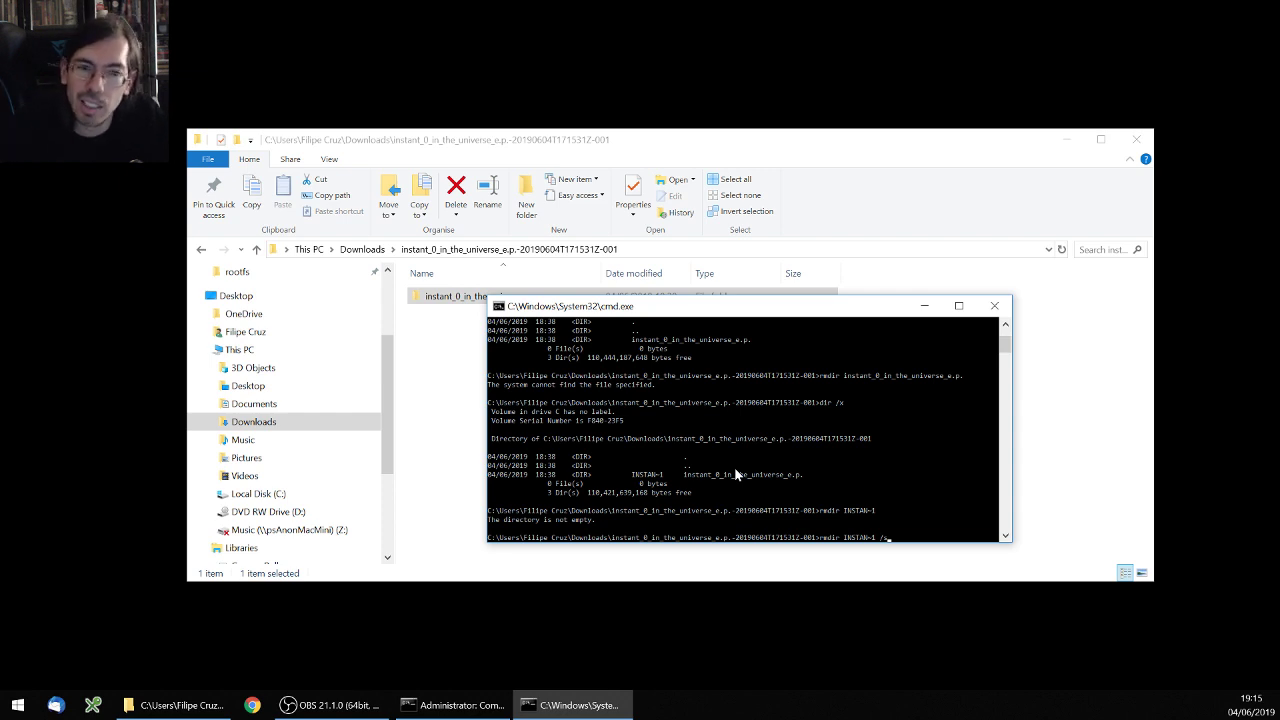
key(Return)
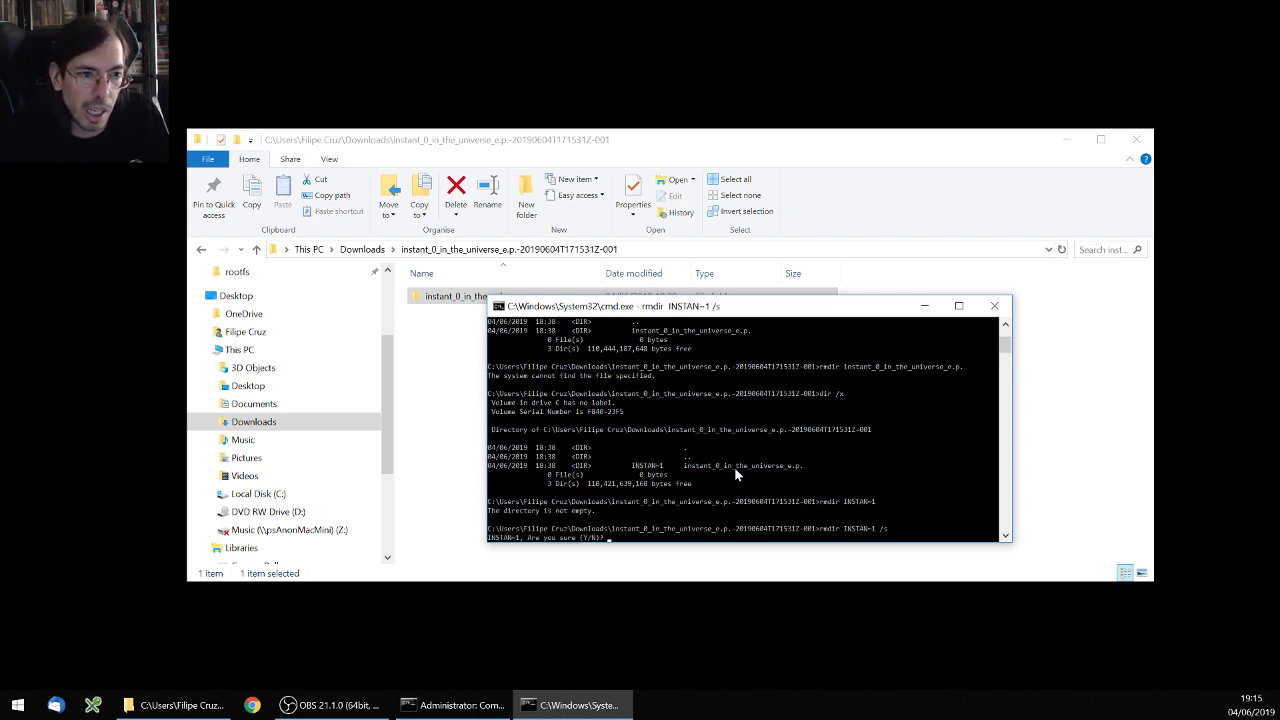
text(y)
key(Return)
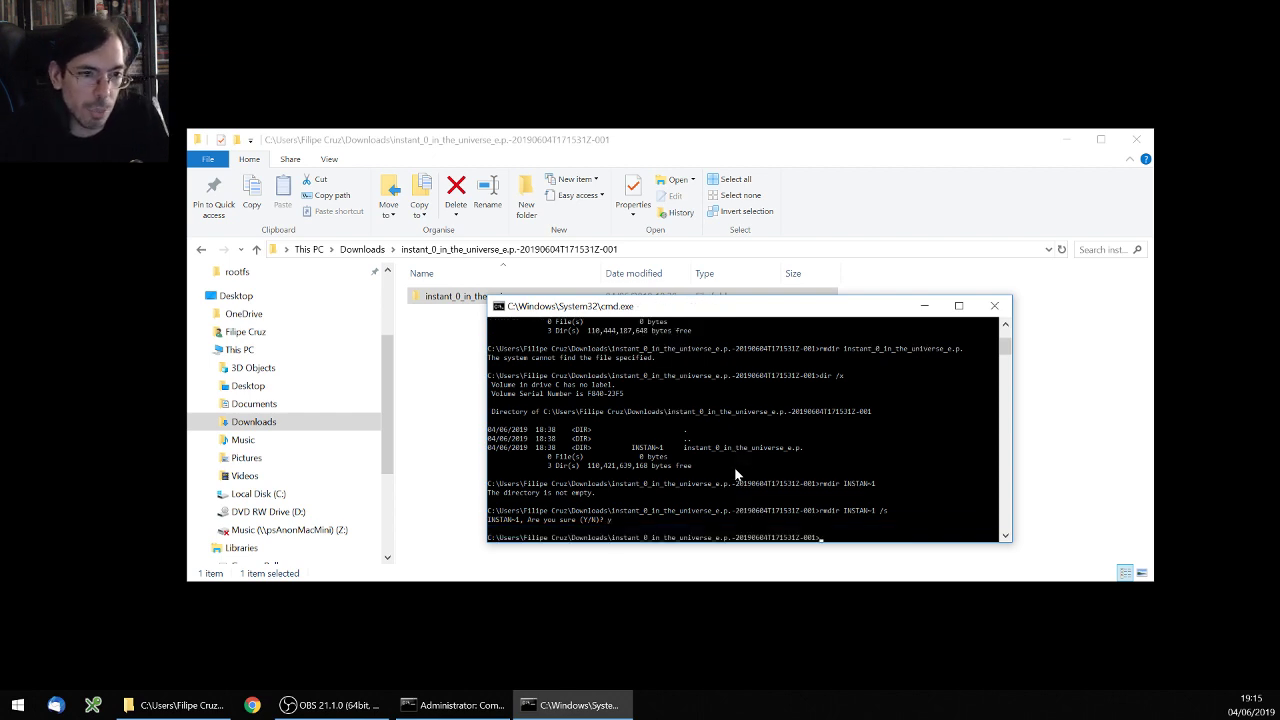
List the directory again with dir and return to the File Explorer window to check the deletion
text(dir)
key(Return)
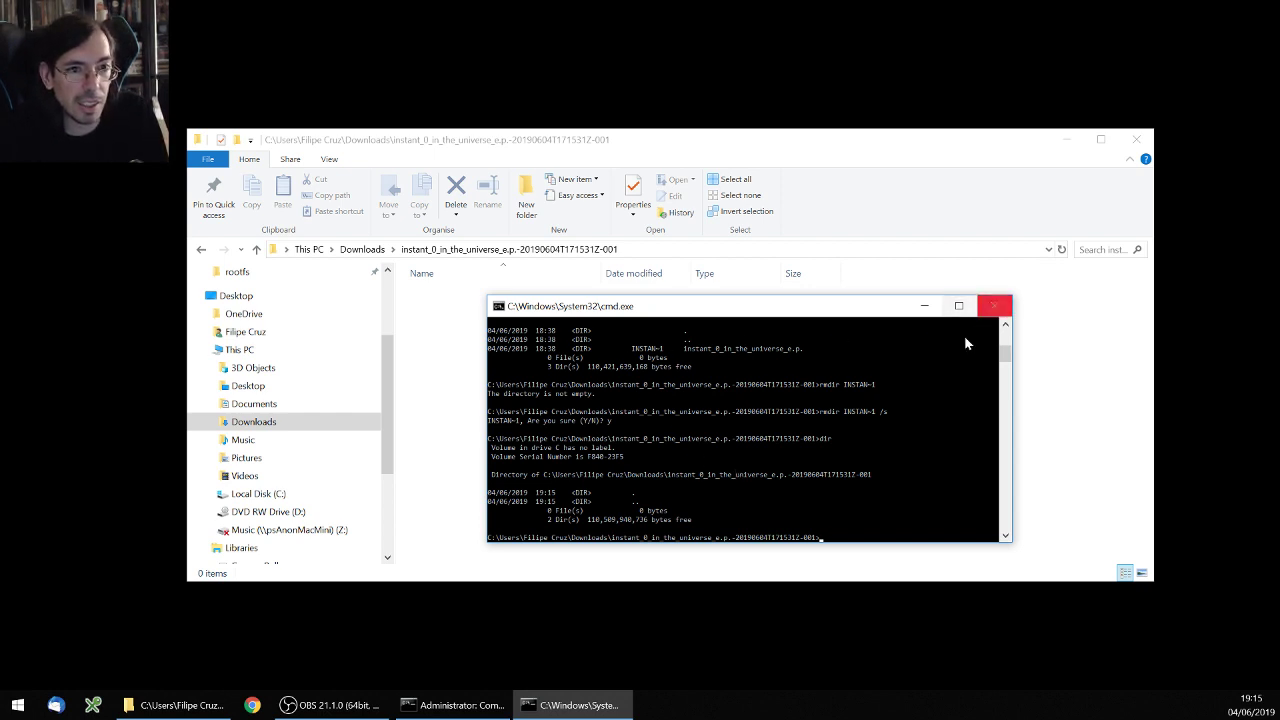
text(d)
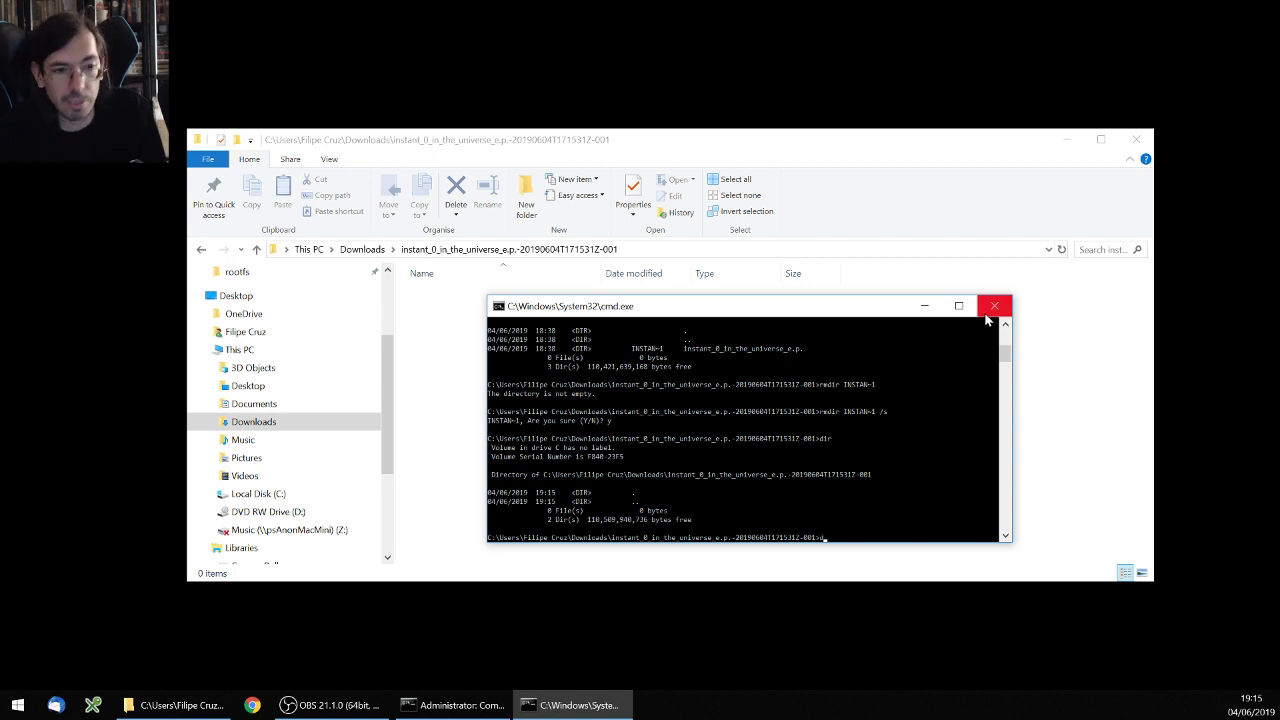
click(445, 328)
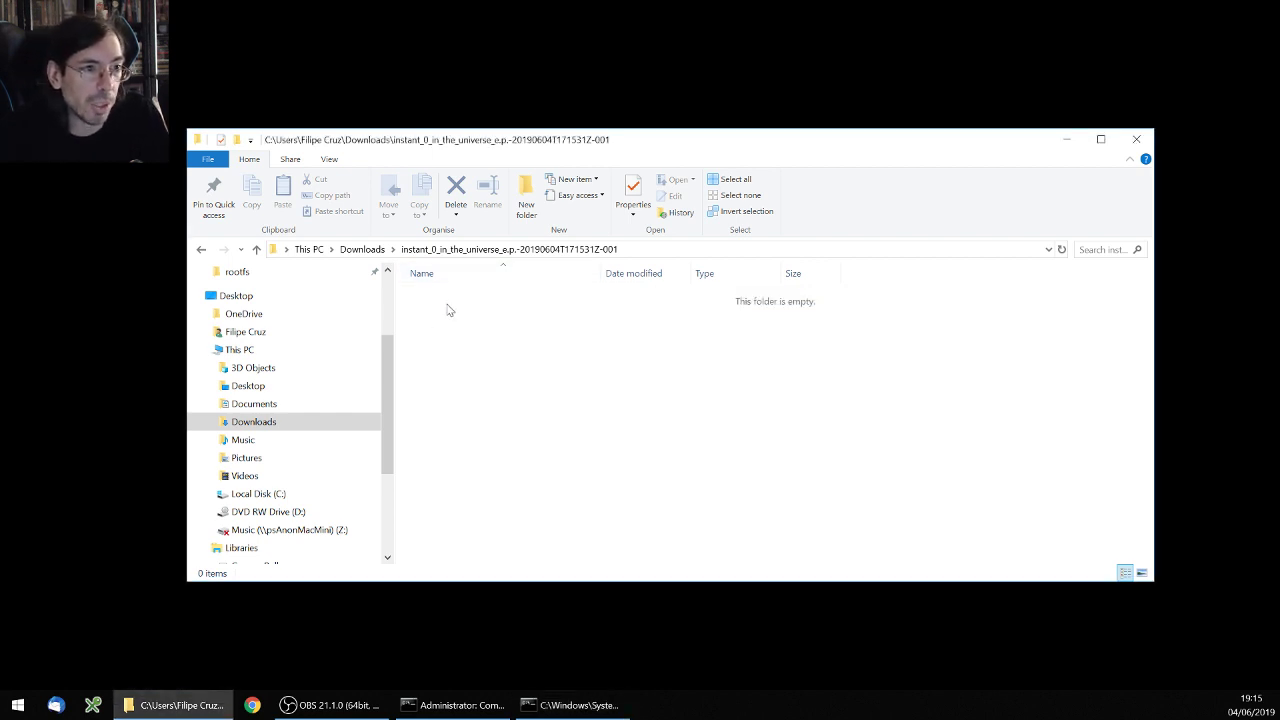